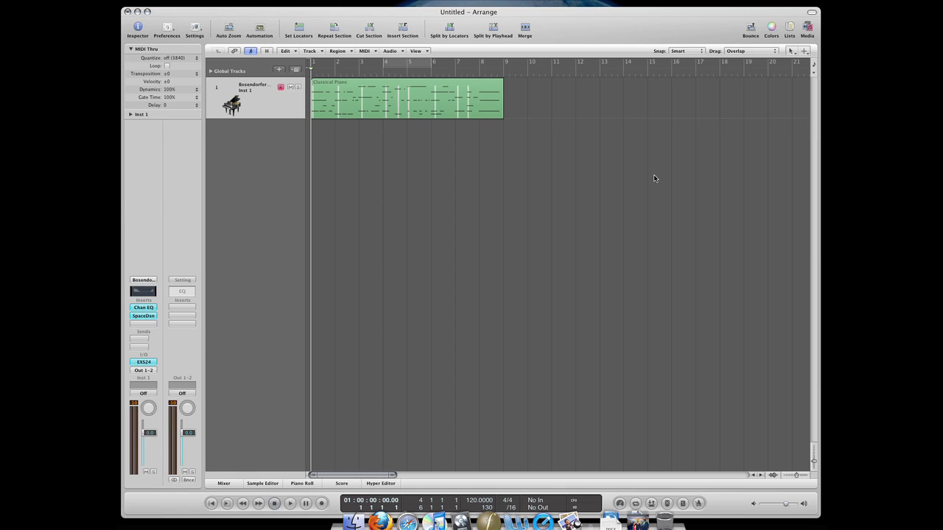
Step: Move the playhead to about bar 9 and the region to bar 7, then return it to bar 1
drag(426, 78, 516, 77)
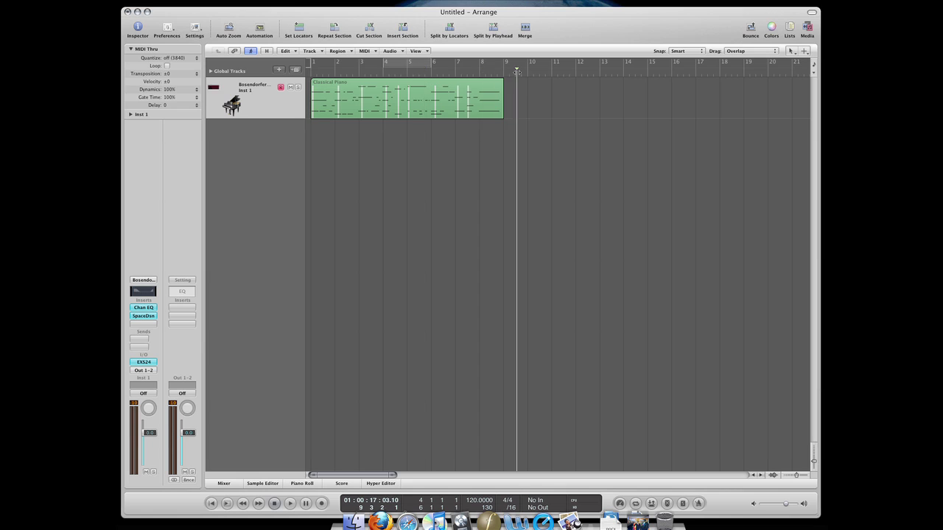
drag(443, 99, 408, 112)
click(385, 239)
Step: Open the Classical Piano region in an enlarged Piano Roll and play it from the start
click(382, 89)
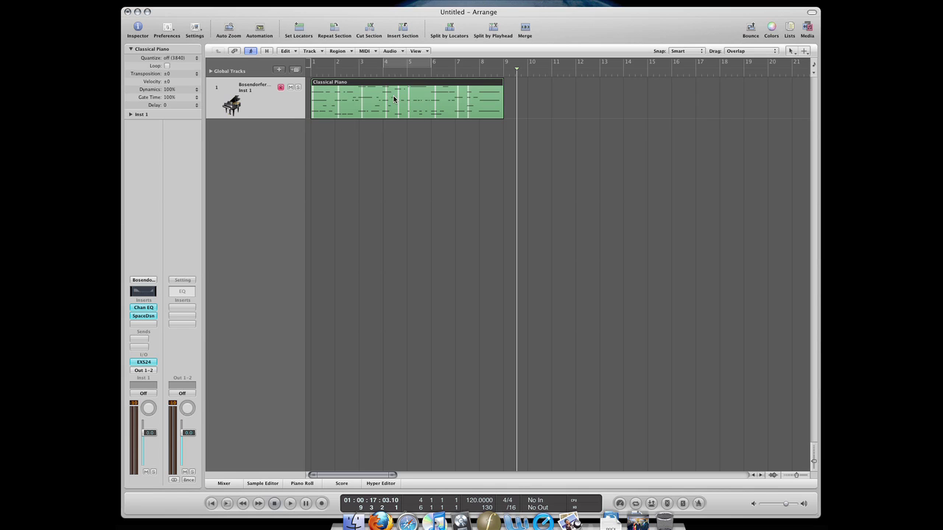
double_click(395, 99)
drag(420, 337, 417, 253)
scroll(425, 341, up, 10)
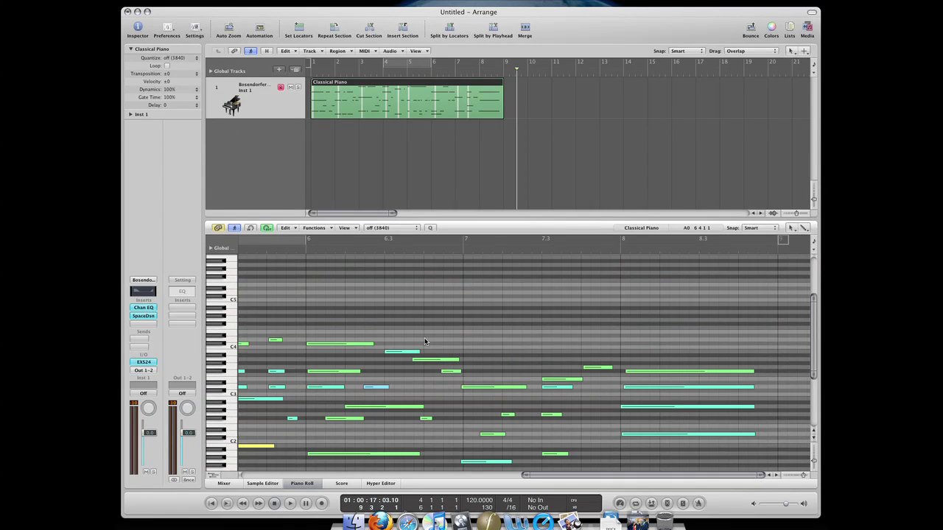
key(Return)
key(space)
scroll(424, 341, down, 5)
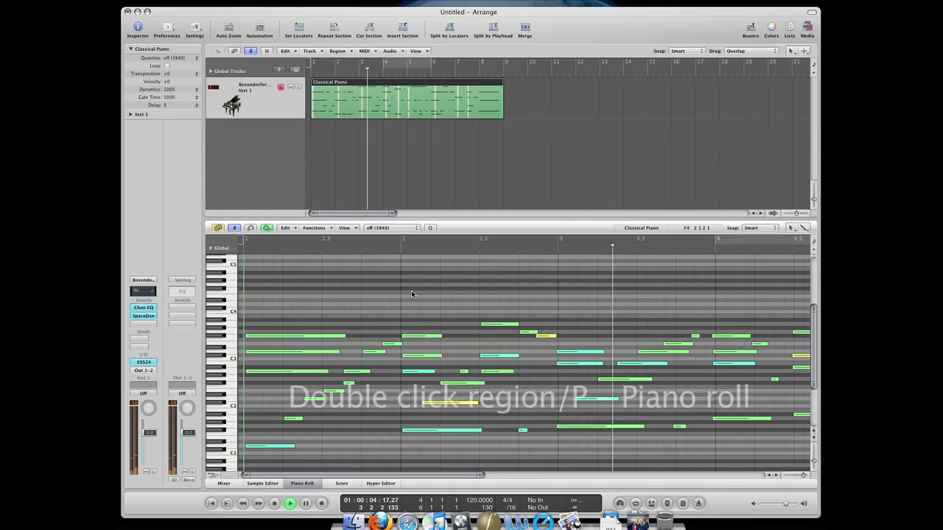
Step: Toggle the Piano Roll off and on, stop playback, and select every note of one pitch
key(p)
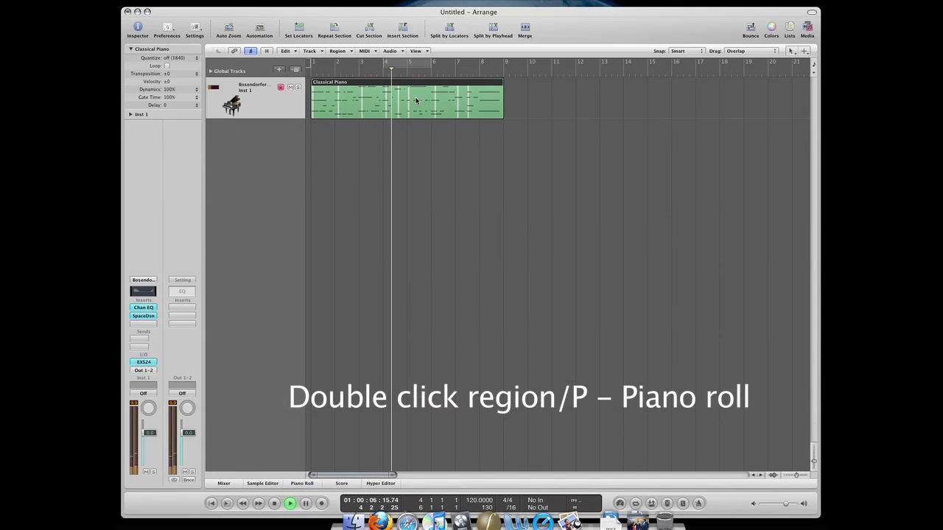
double_click(415, 100)
key(p)
double_click(416, 100)
scroll(444, 308, up, 5)
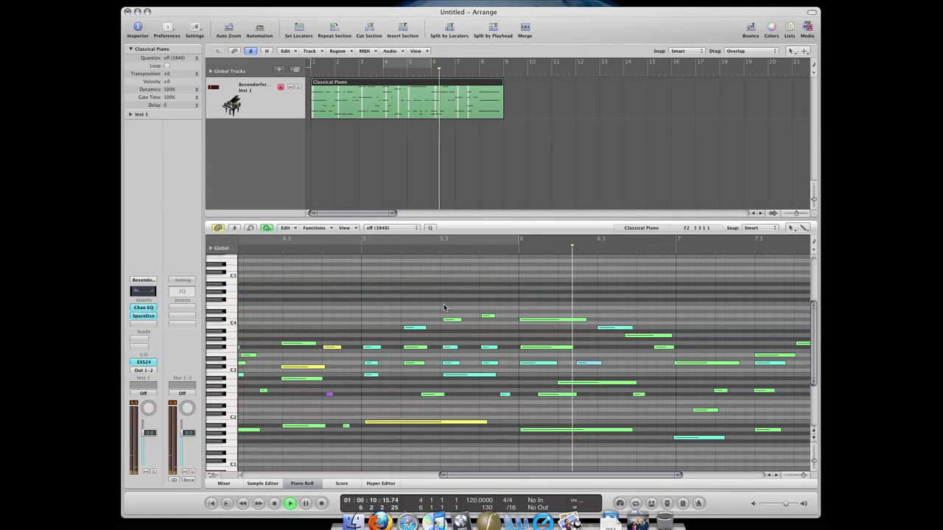
key(space)
scroll(372, 309, left, 10)
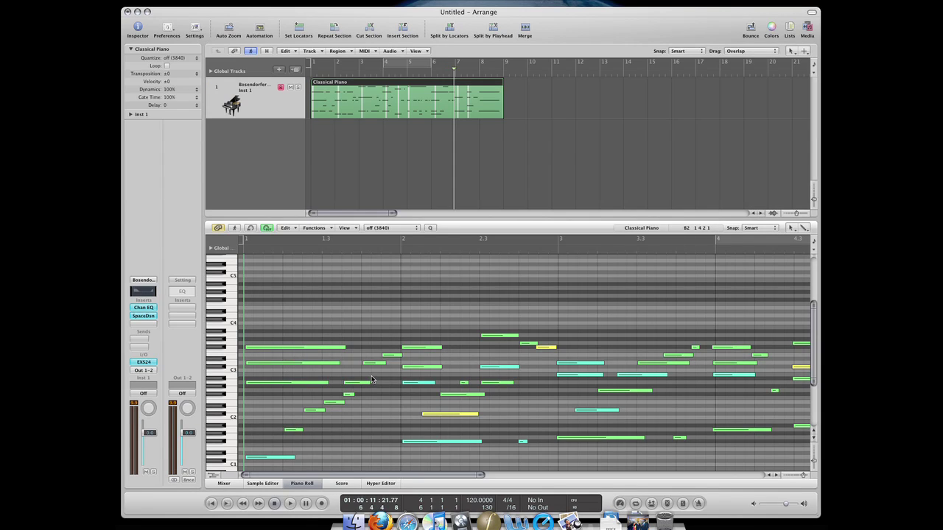
click(222, 310)
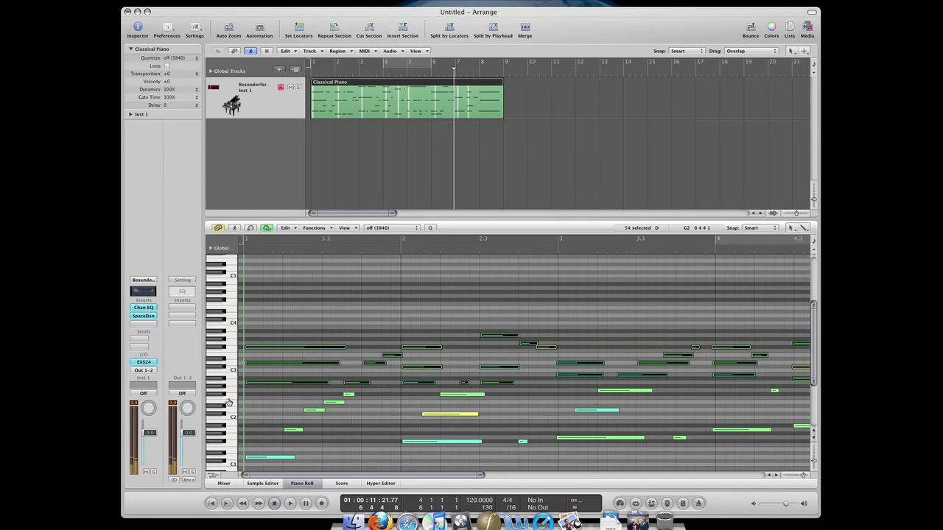
click(286, 324)
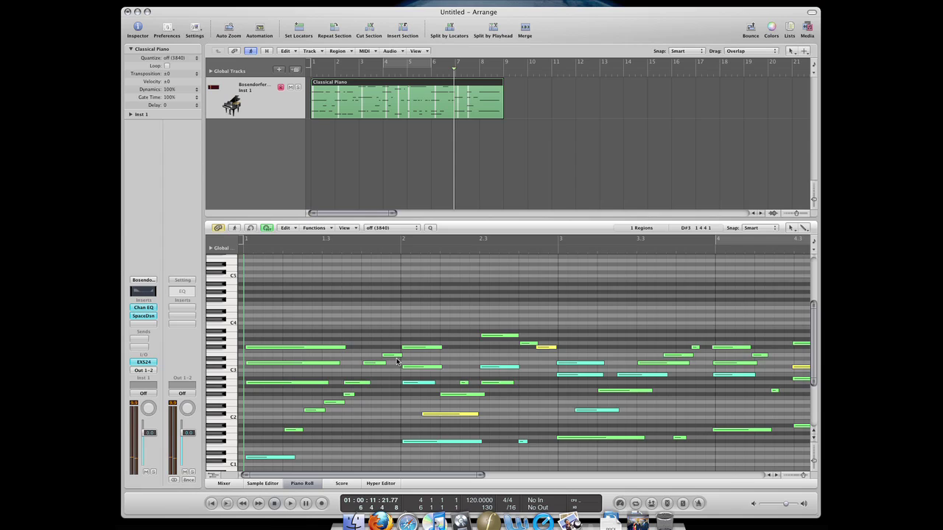
scroll(379, 348, down, 2)
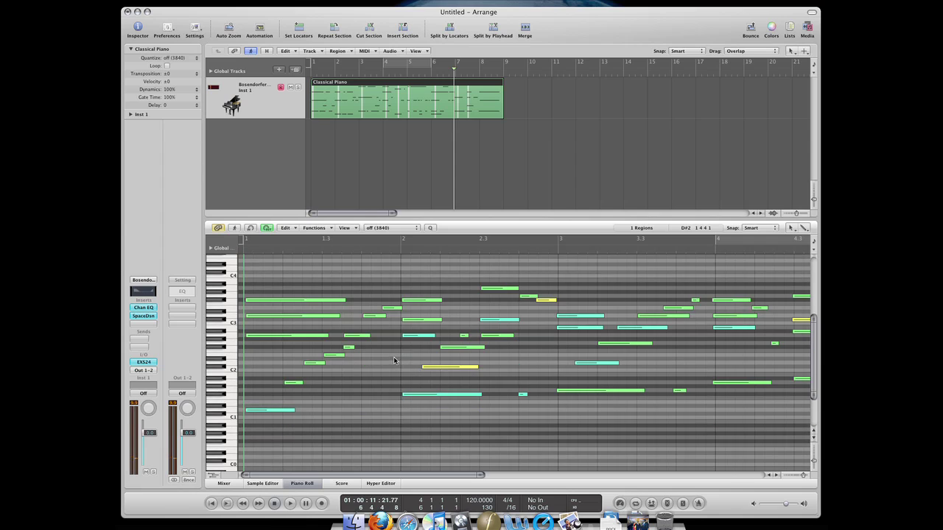
click(234, 328)
click(234, 329)
click(231, 372)
scroll(230, 464, down, 3)
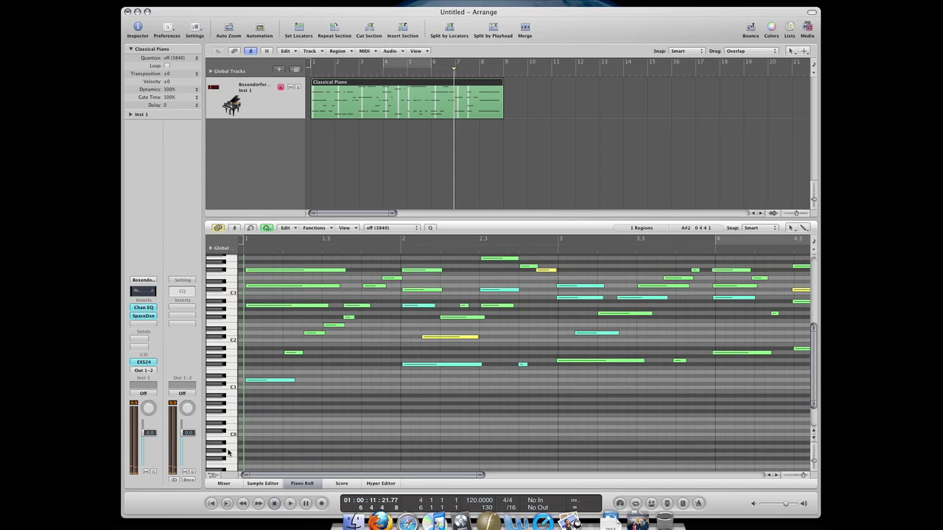
scroll(229, 451, up, 5)
scroll(236, 440, down, 8)
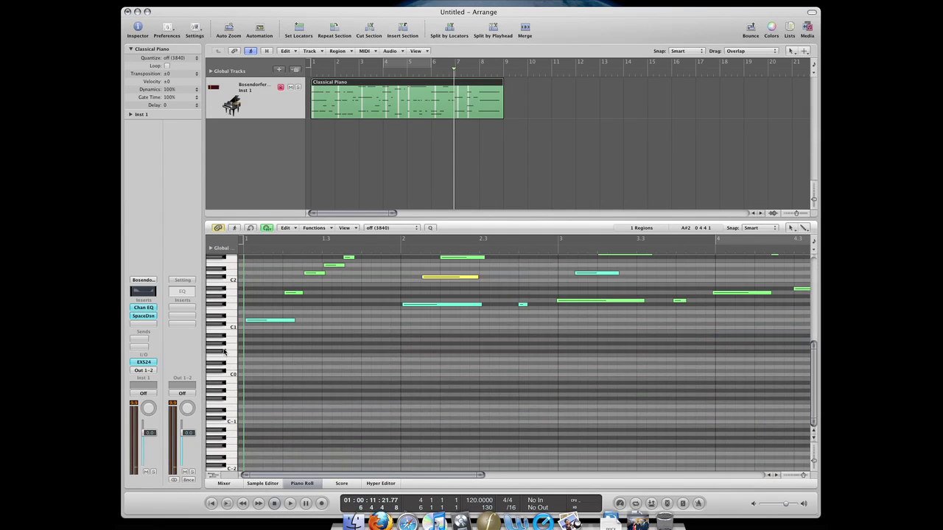
scroll(237, 440, up, 15)
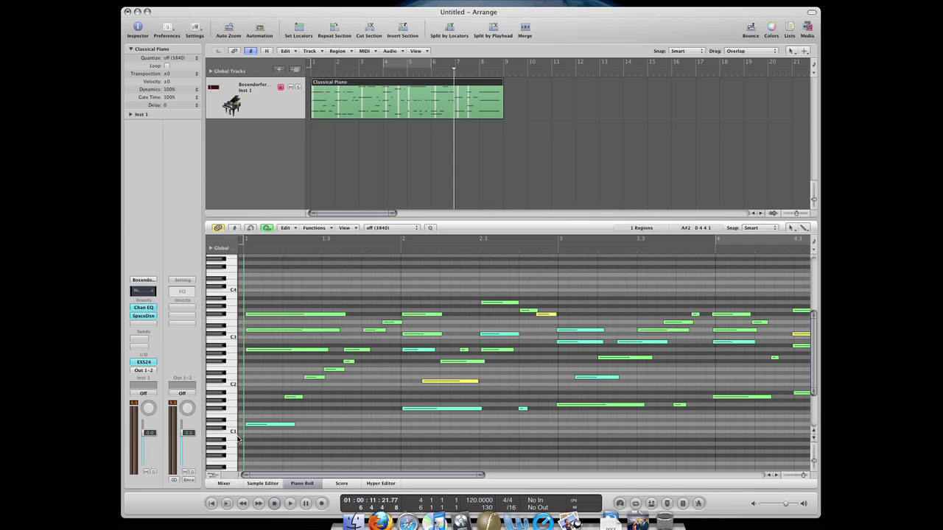
scroll(233, 336, up, 5)
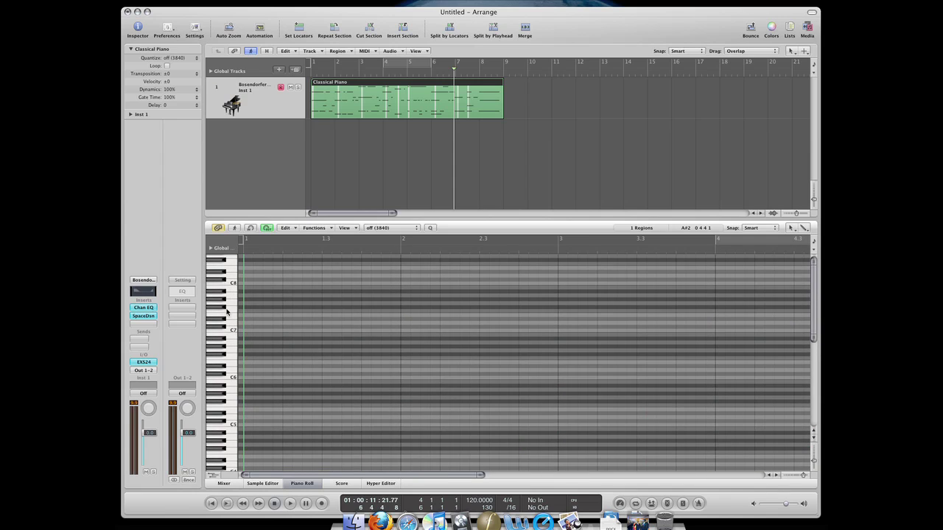
scroll(230, 346, down, 10)
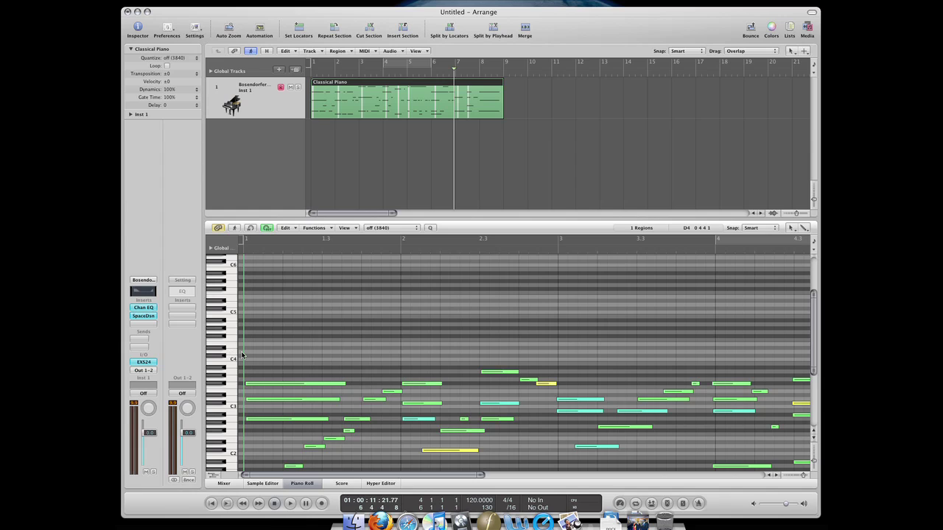
scroll(242, 355, down, 5)
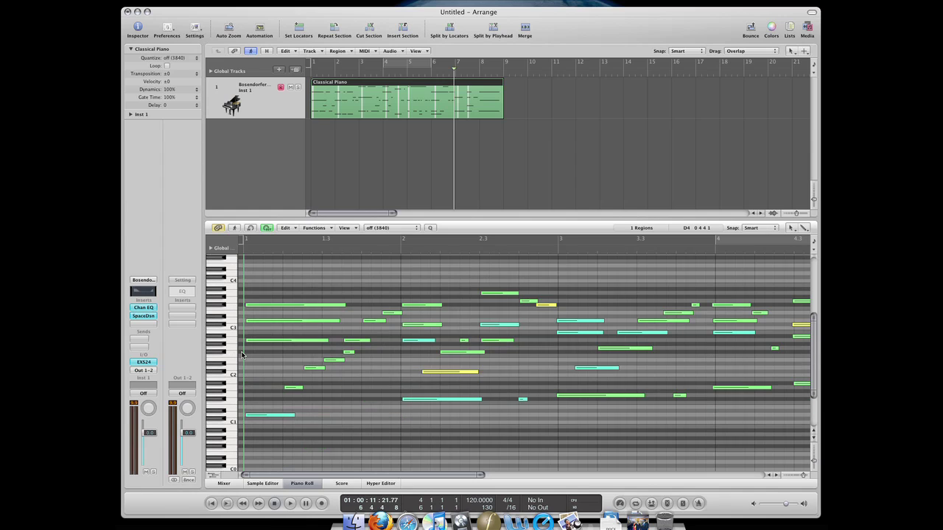
click(288, 341)
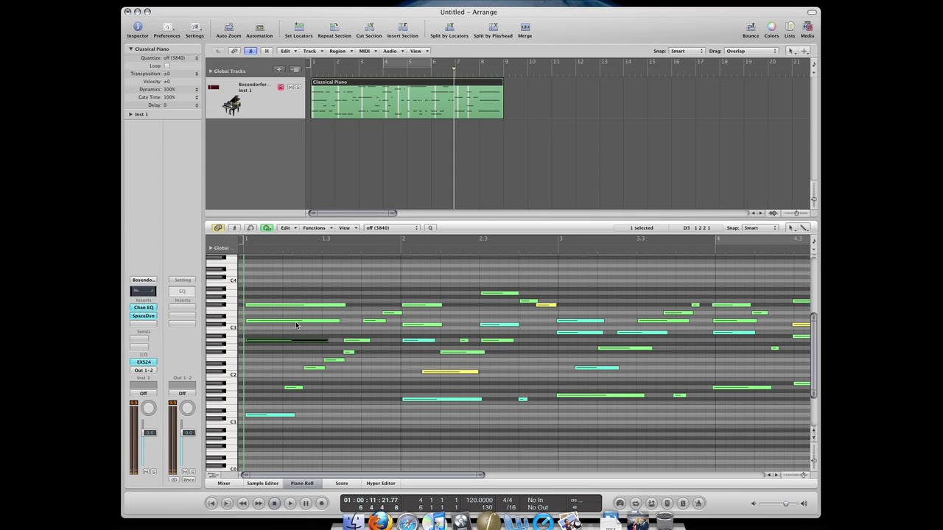
click(289, 321)
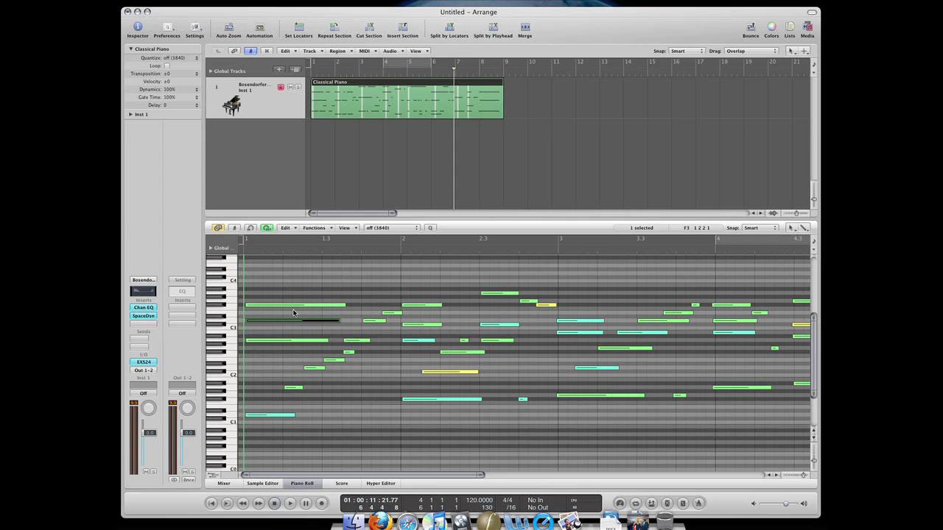
click(316, 290)
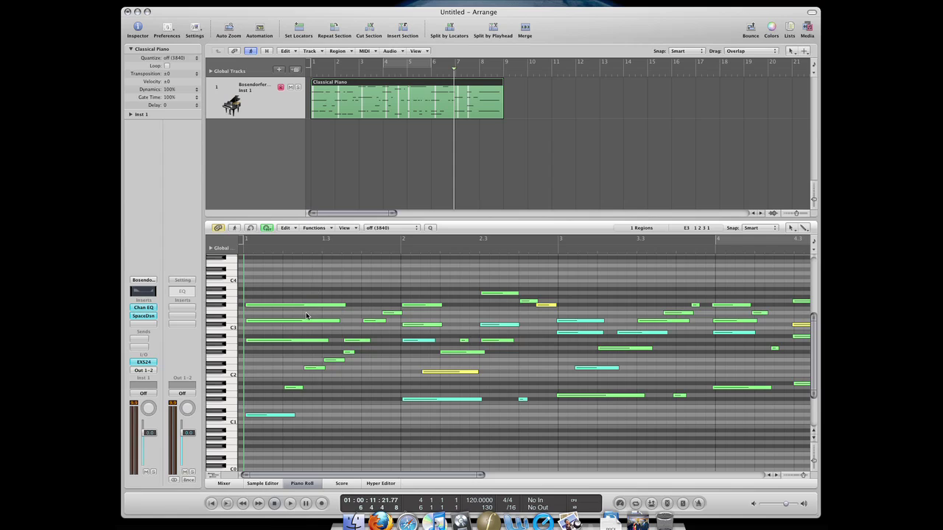
click(324, 305)
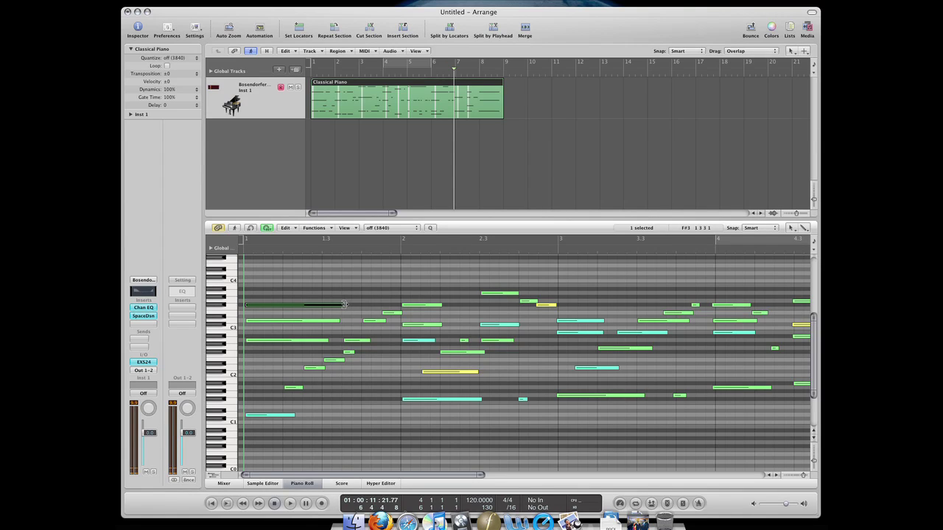
mouse_move(344, 304)
mouse_down()
mouse_move(388, 305)
mouse_move(250, 305)
mouse_move(748, 300)
mouse_move(258, 305)
mouse_move(332, 307)
mouse_up()
click(403, 305)
mouse_move(403, 305)
mouse_down()
mouse_move(366, 306)
mouse_move(436, 306)
mouse_move(383, 308)
mouse_move(402, 306)
mouse_up()
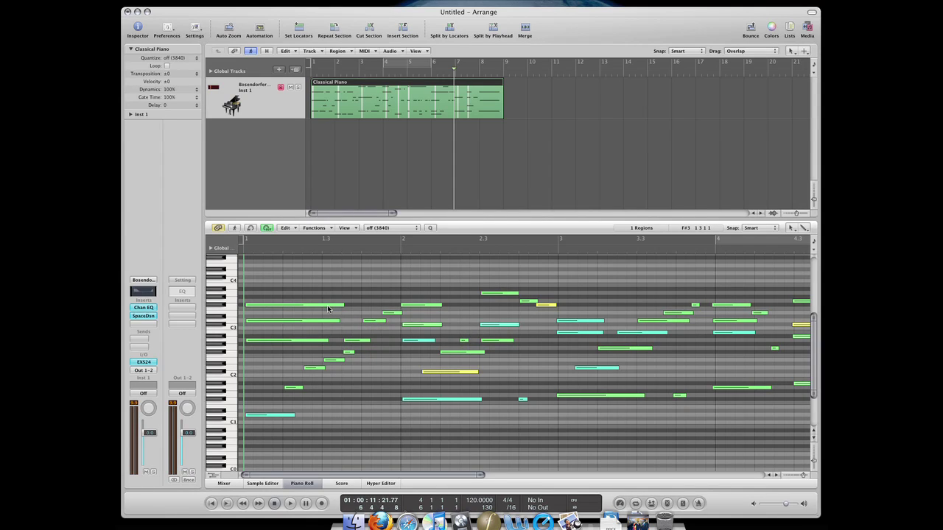
mouse_move(329, 309)
mouse_down()
mouse_move(327, 286)
mouse_move(327, 319)
mouse_move(326, 306)
mouse_move(346, 307)
mouse_move(324, 307)
mouse_move(338, 304)
mouse_move(449, 345)
mouse_move(479, 421)
mouse_move(518, 284)
mouse_move(611, 436)
mouse_move(347, 322)
mouse_move(329, 298)
mouse_up()
key(ctrl+Left)
key(ctrl+Left)
key(ctrl+Left)
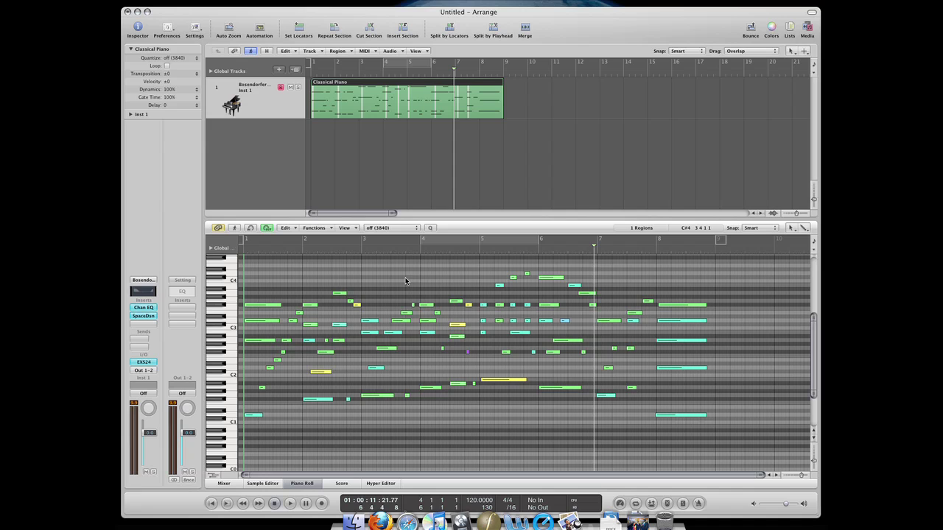
key(ctrl+Right)
key(ctrl+Right)
key(ctrl+Right)
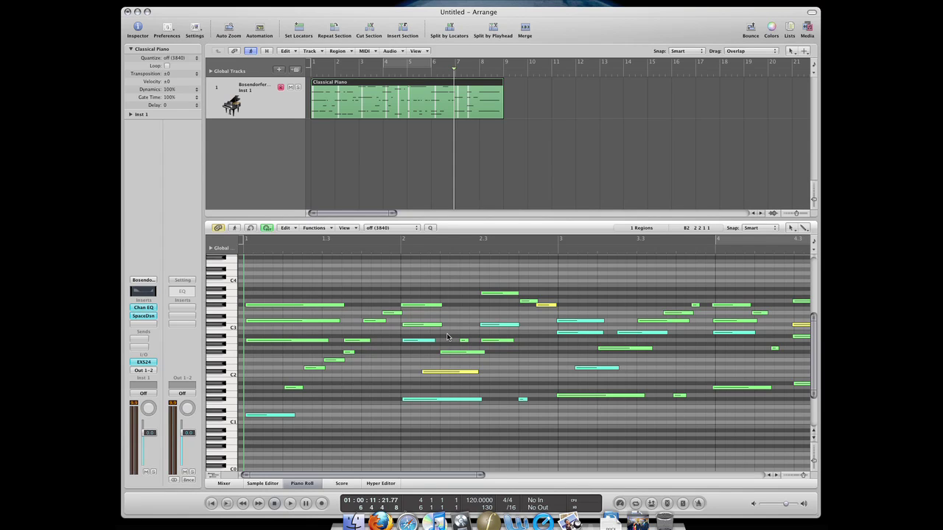
scroll(446, 336, right, 5)
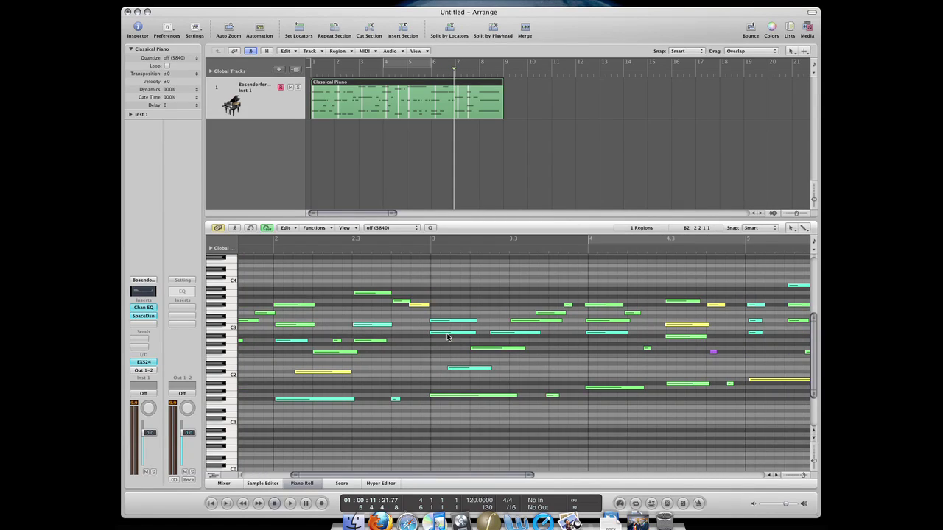
scroll(446, 336, right, 5)
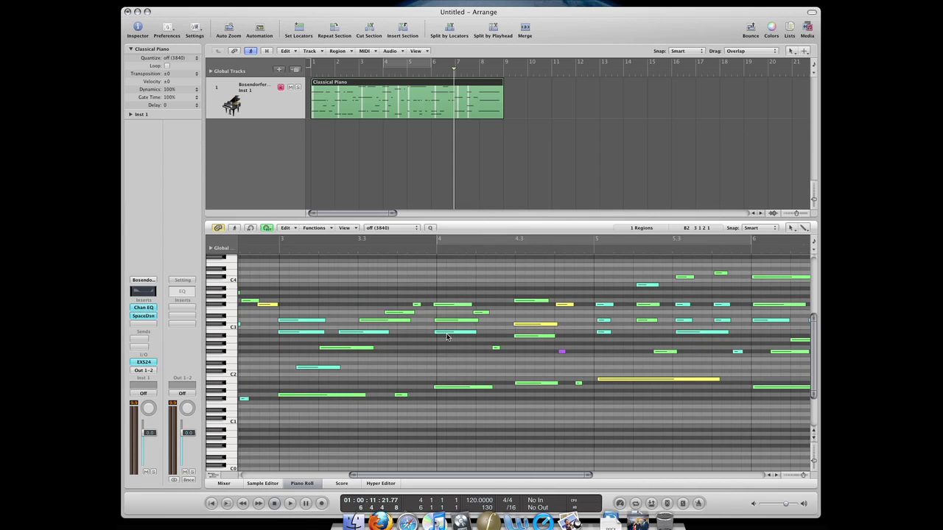
scroll(446, 337, left, 10)
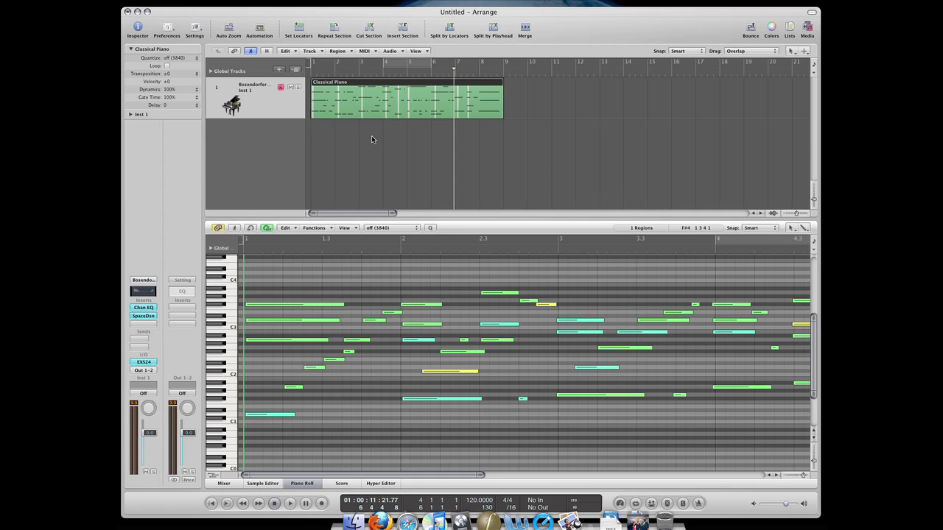
Step: Set the Classical Piano region's Inspector Quantize value to 1/16-Note
click(172, 59)
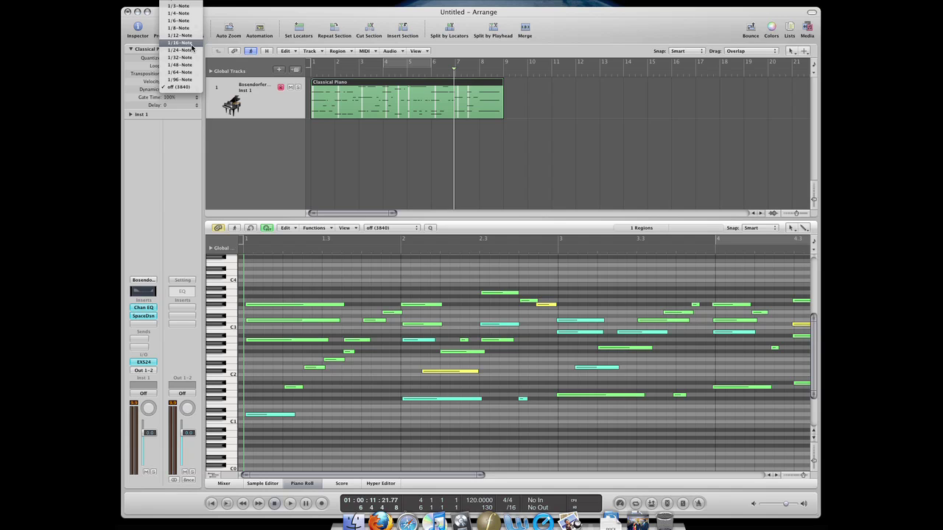
click(191, 44)
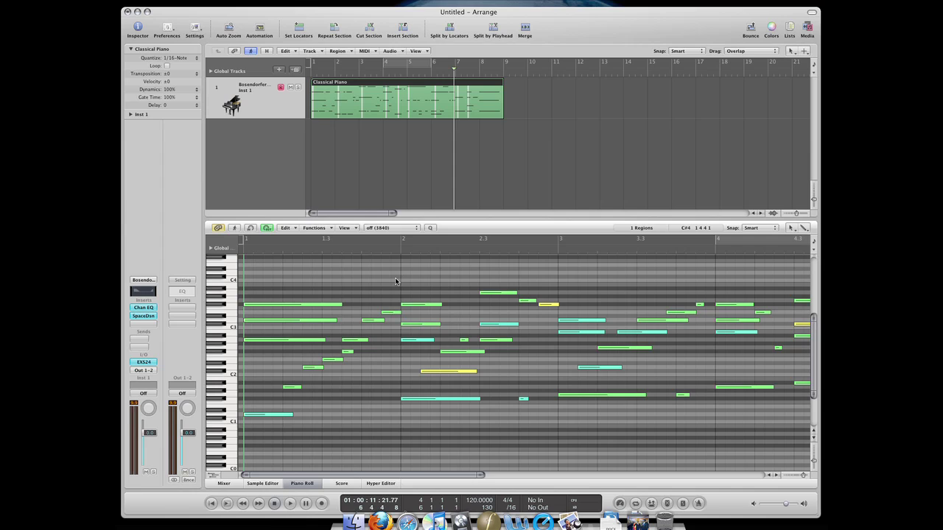
click(184, 59)
click(189, 109)
click(174, 58)
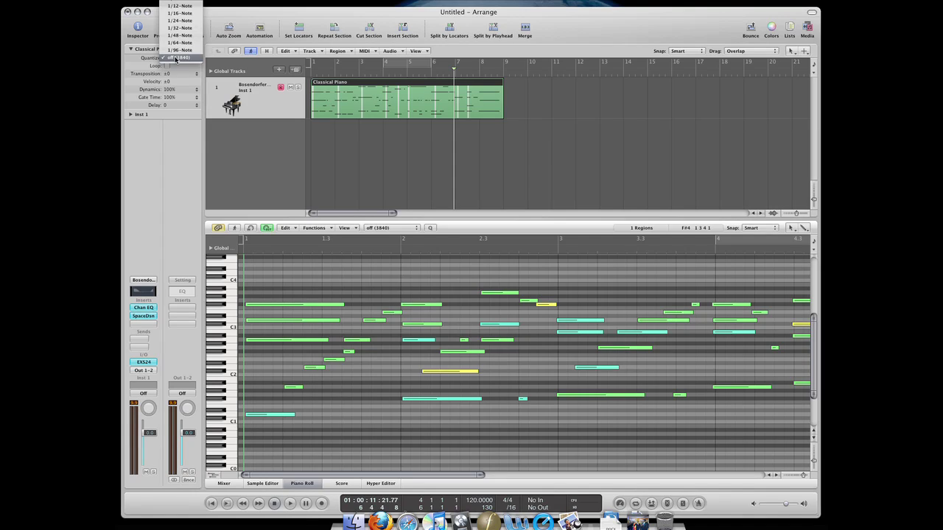
click(172, 13)
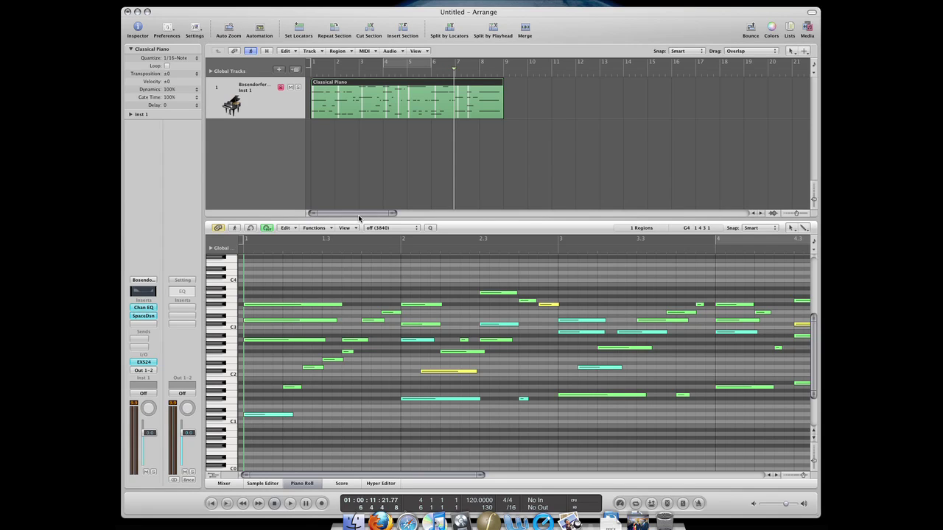
Step: Play the quantized part from bar 1, stop at the start, and scroll through bars 5–8
key(Return)
key(space)
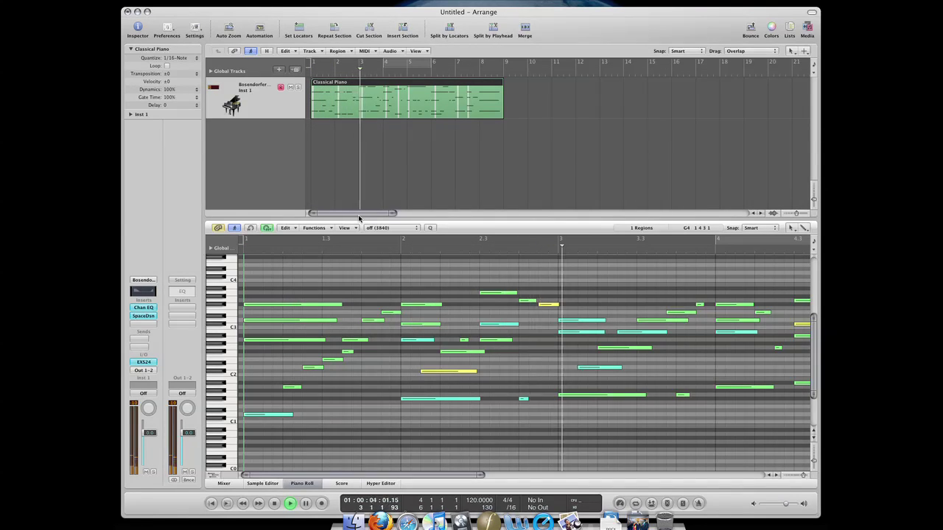
key(space)
key(Return)
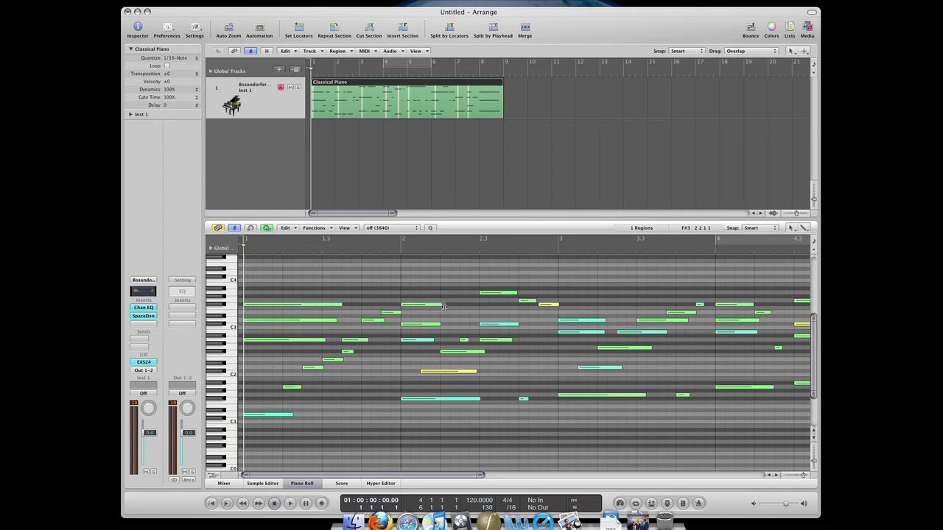
scroll(418, 308, right, 10)
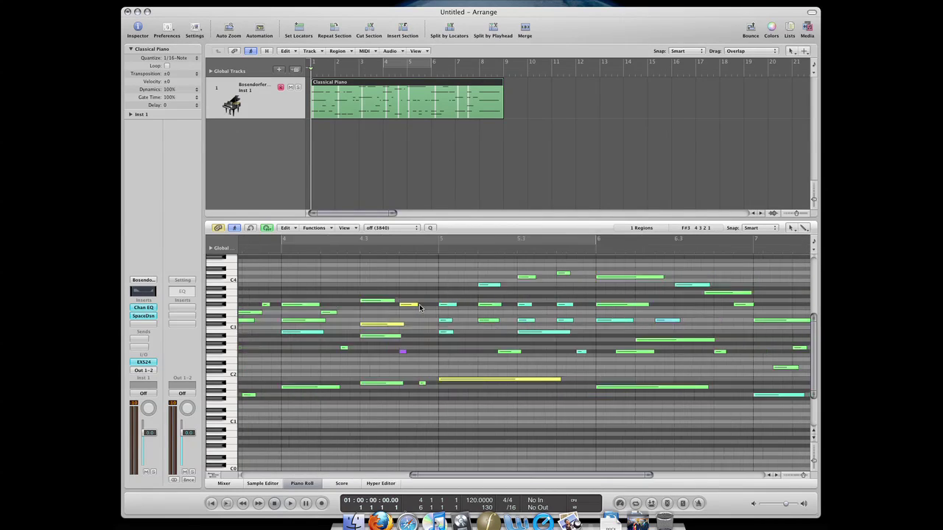
scroll(420, 308, left, 10)
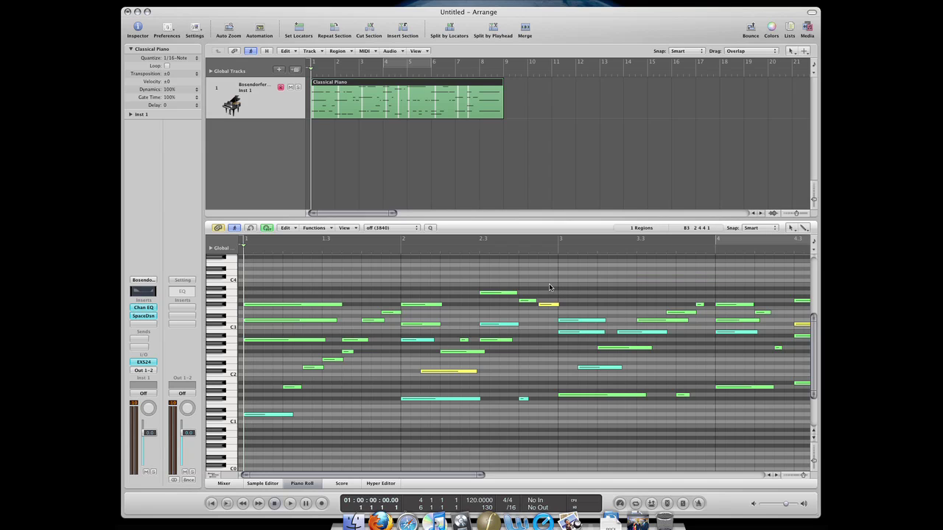
Step: With the Velocity Tool, drag the bar-1 F#3 note's velocity from 75 down to 69
key(Escape)
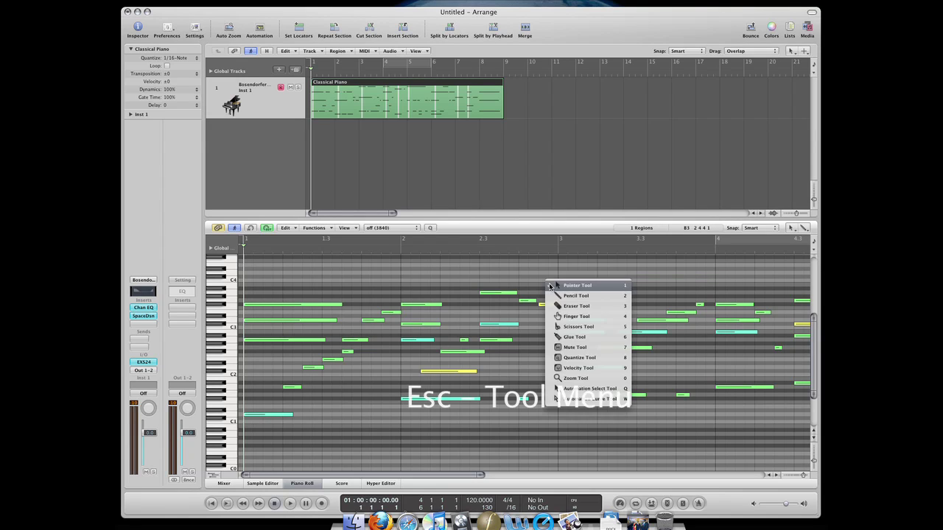
click(609, 367)
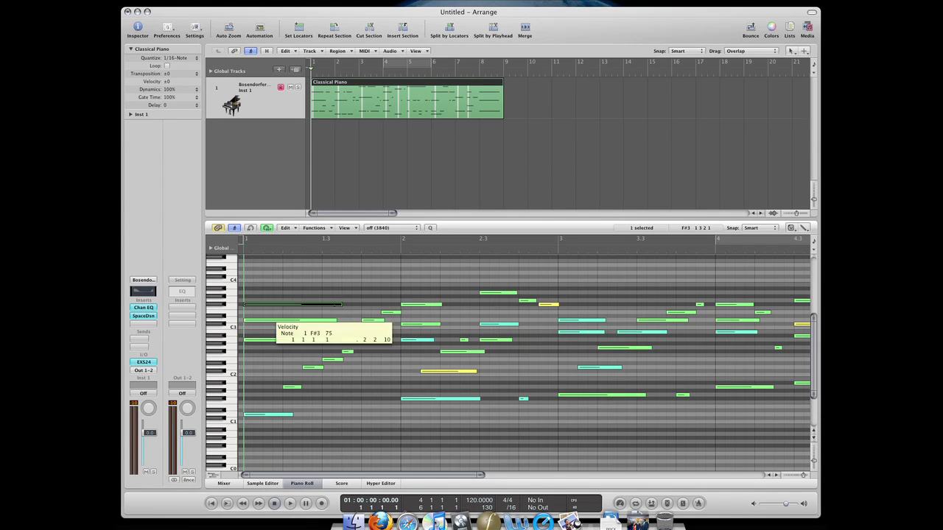
click(337, 305)
mouse_move(338, 305)
mouse_down()
mouse_move(354, 332)
mouse_move(379, 287)
mouse_move(382, 361)
mouse_move(396, 332)
mouse_move(385, 278)
mouse_move(414, 283)
mouse_move(332, 308)
mouse_move(347, 302)
mouse_up()
click(463, 285)
Step: Make Velocity the Command-click tool and lower the opening F#3 note's velocity
key(Escape)
key(Escape)
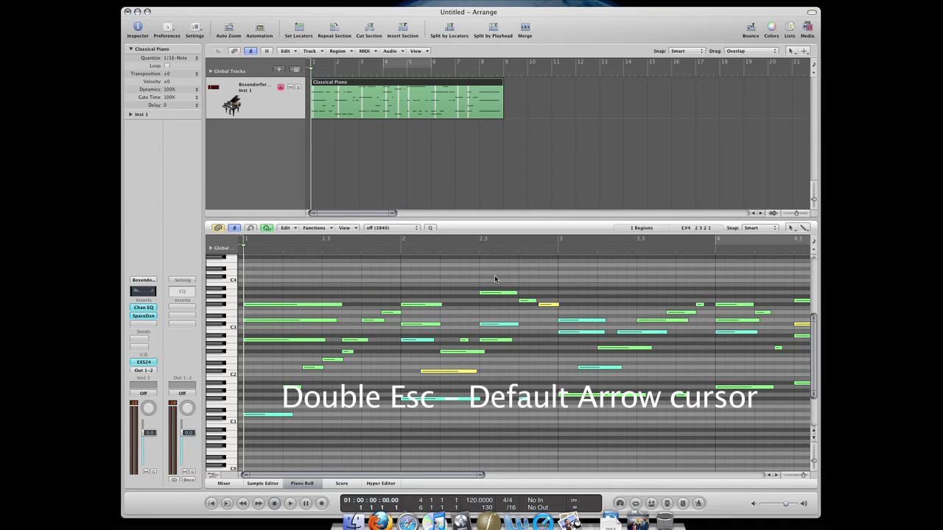
click(792, 229)
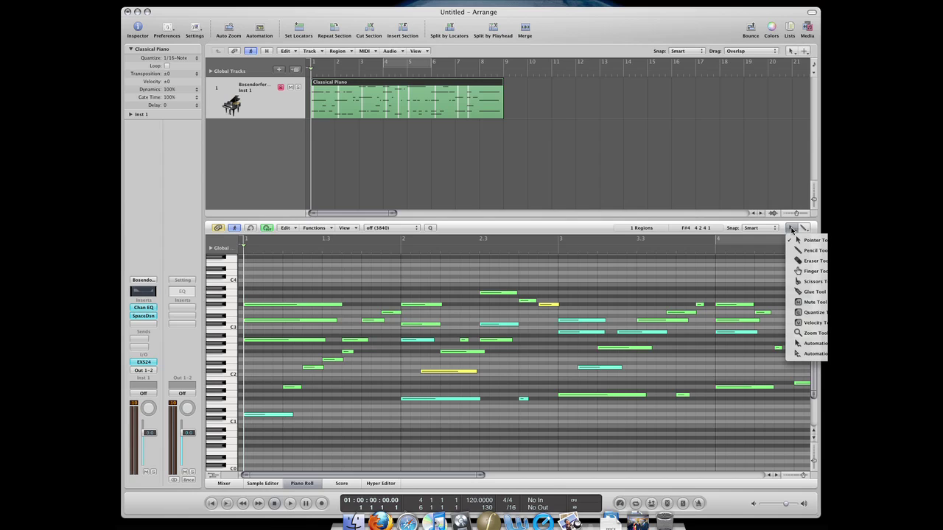
click(792, 229)
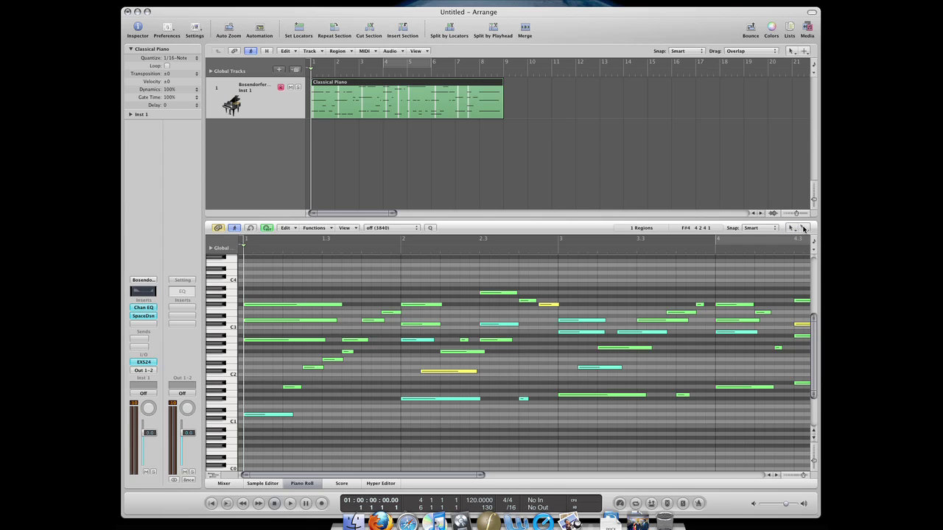
click(803, 229)
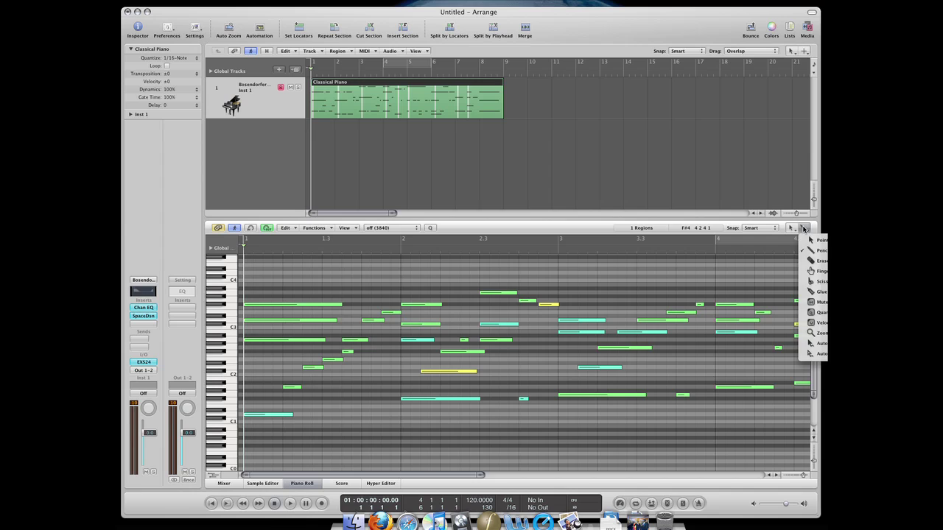
click(818, 322)
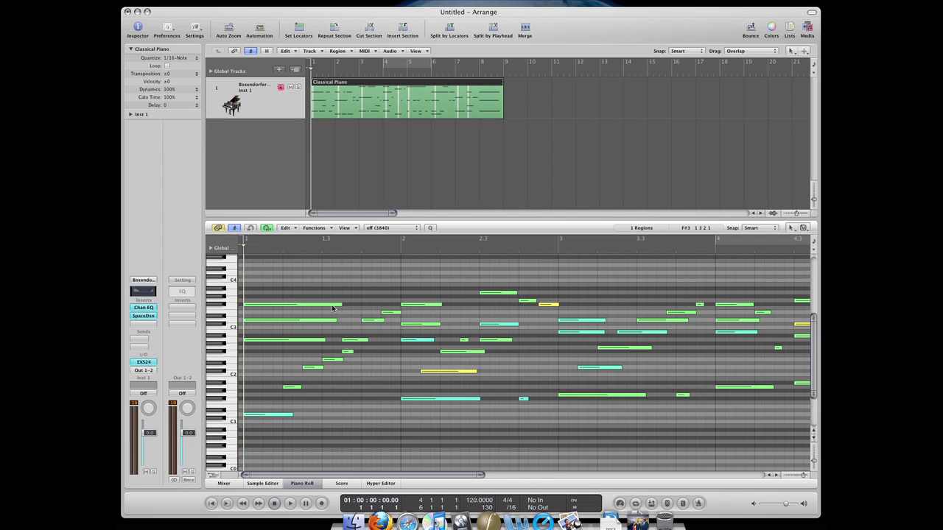
drag(333, 307, 361, 311)
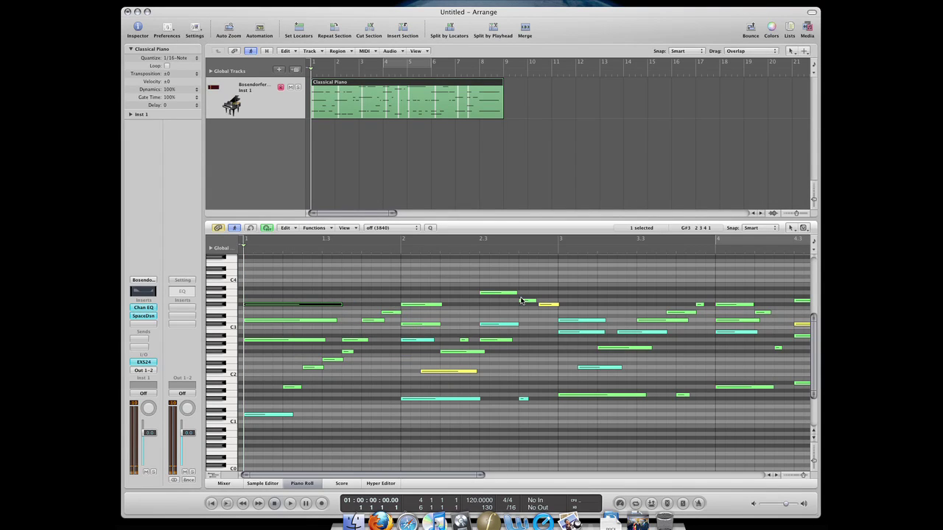
Step: Check the velocities of the G3 note, later F#3 notes and the short F#2 note
drag(556, 304, 556, 304)
key(Escape)
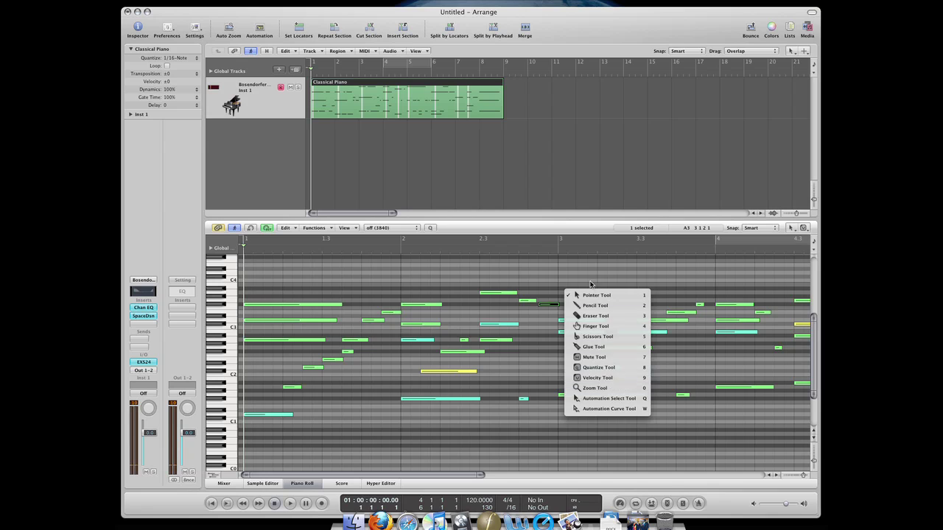
key(Escape)
click(573, 303)
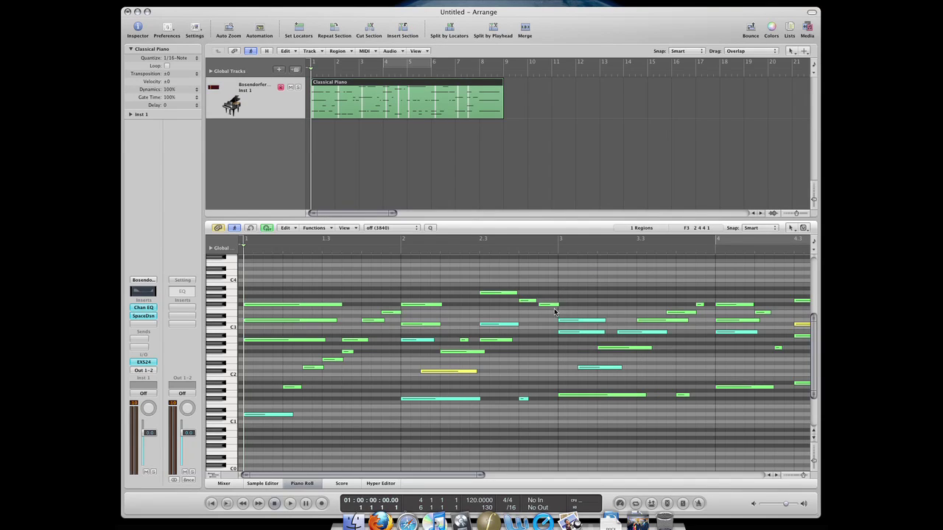
click(554, 306)
scroll(554, 308, right, 5)
click(473, 305)
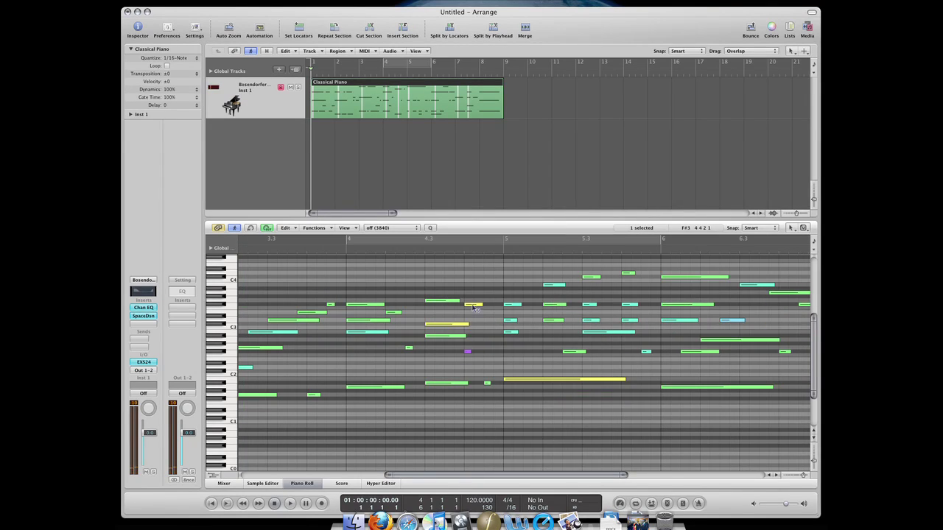
click(474, 305)
scroll(476, 307, right, 2)
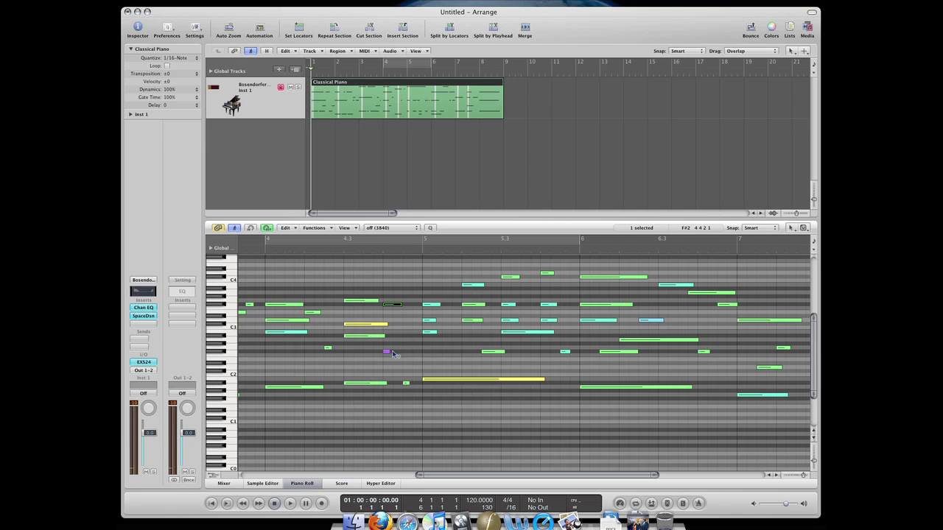
click(391, 352)
scroll(411, 350, right, 4)
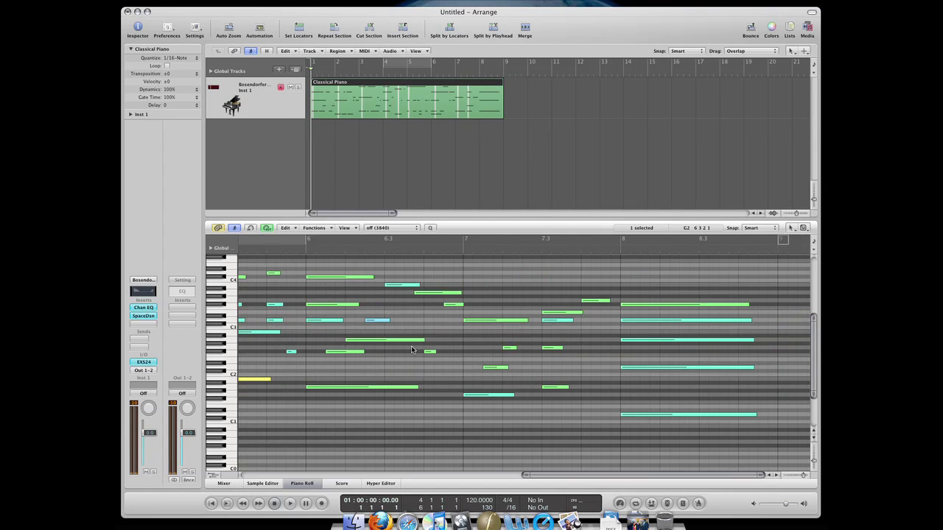
Step: Marquee-select the 24 notes in bars 6–8 and drag their velocity down
drag(568, 271, 274, 398)
click(333, 388)
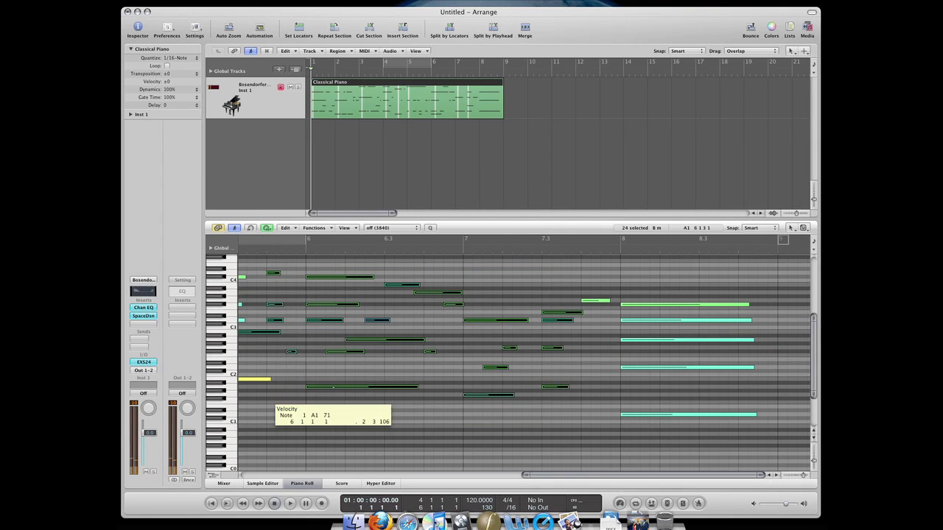
drag(333, 387, 359, 398)
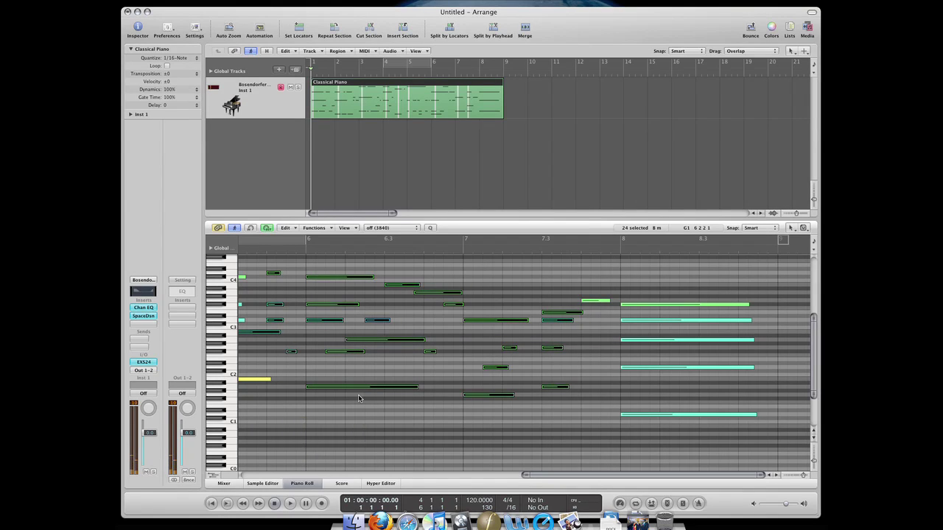
click(359, 398)
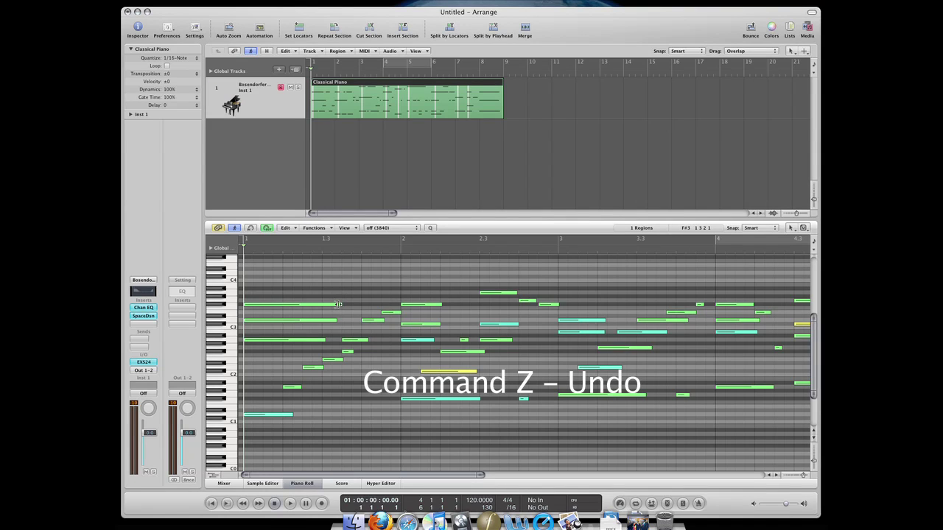
mouse_move(337, 304)
mouse_down()
mouse_move(389, 305)
mouse_move(337, 304)
mouse_up()
click(335, 305)
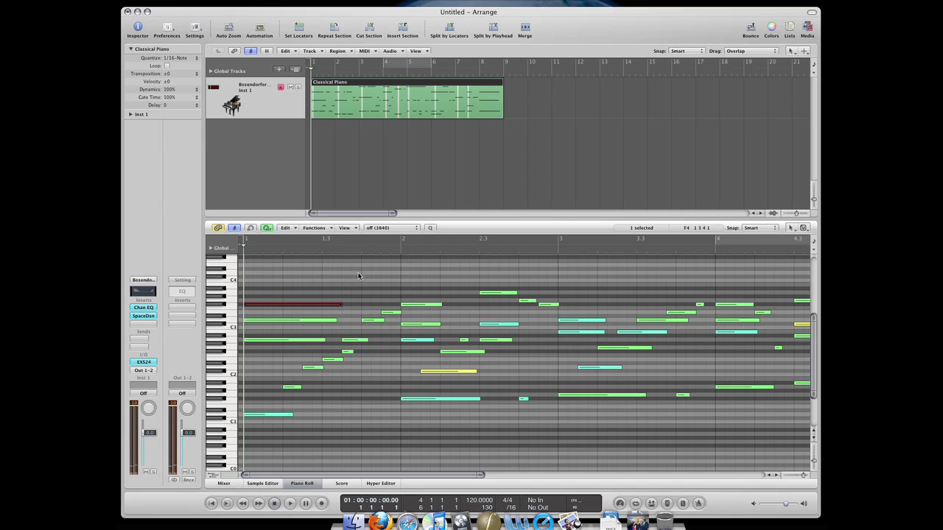
click(360, 277)
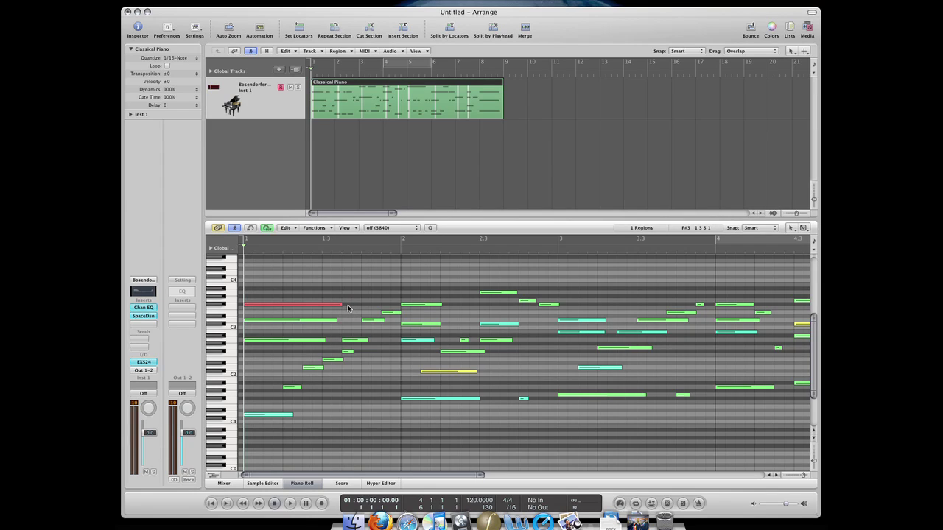
click(347, 305)
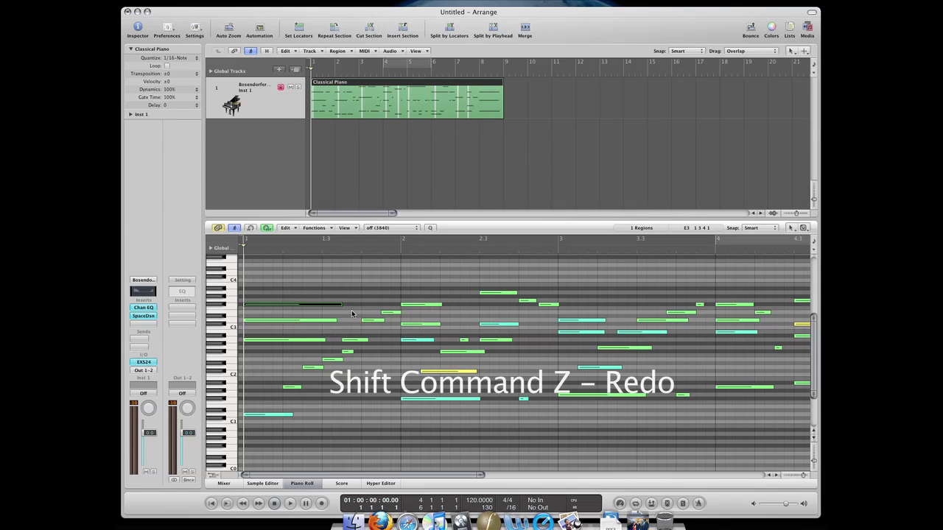
key(shift+super+z)
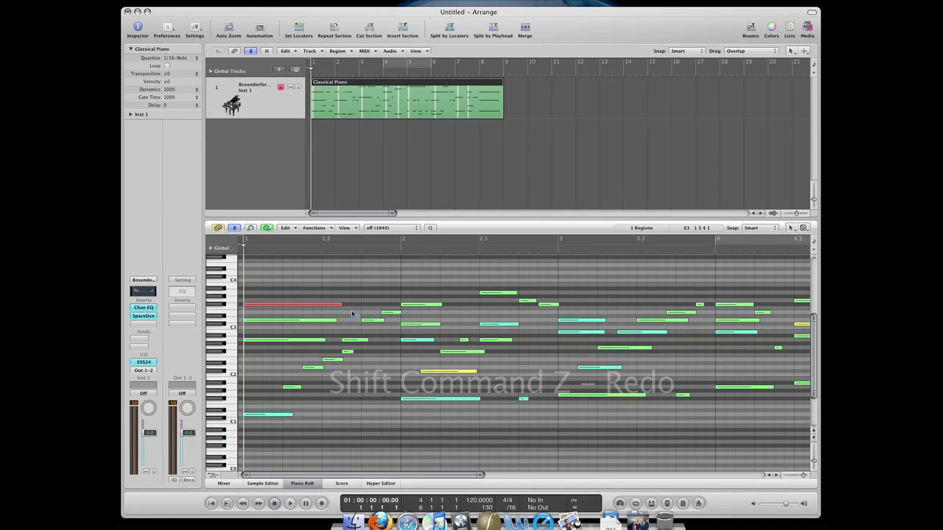
key(super+z)
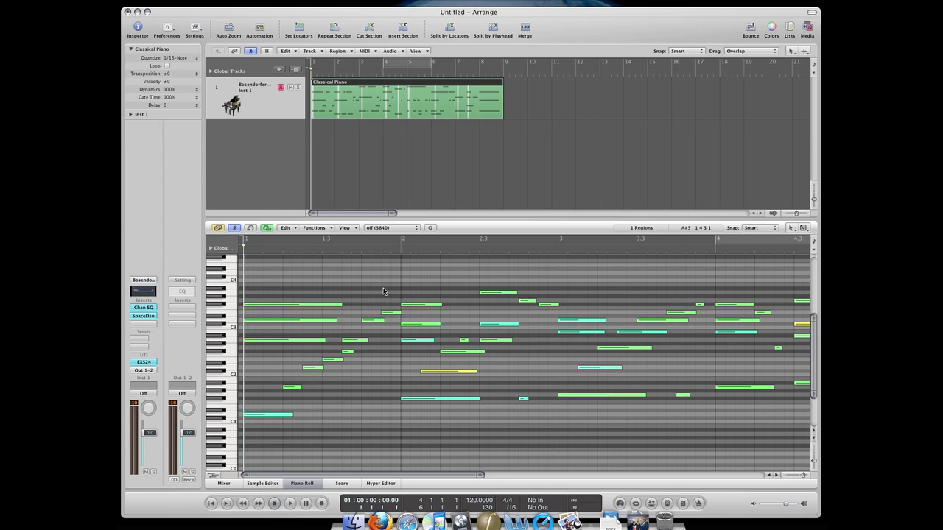
key(Escape)
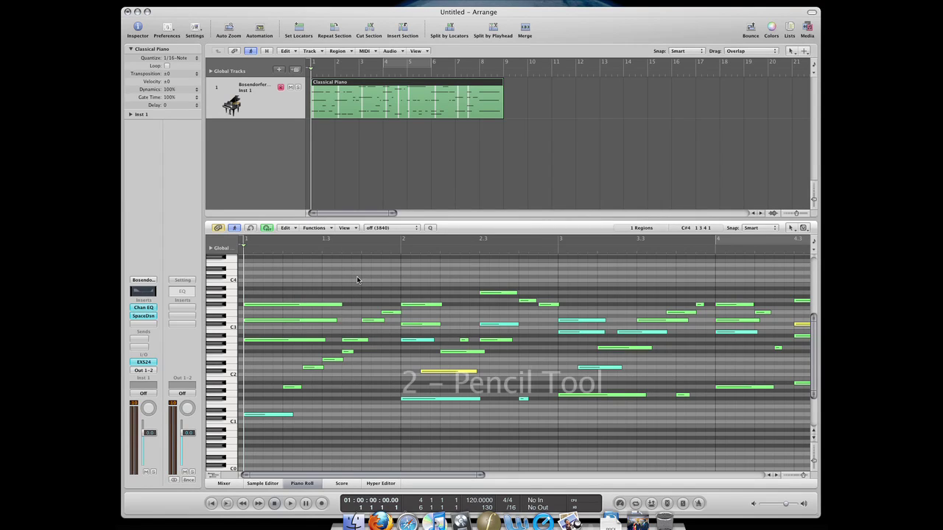
Step: Cycle through the Pencil, Glue and Scissors tools, then draw a note just below C4 near beat 1.4
key(Escape)
key(2)
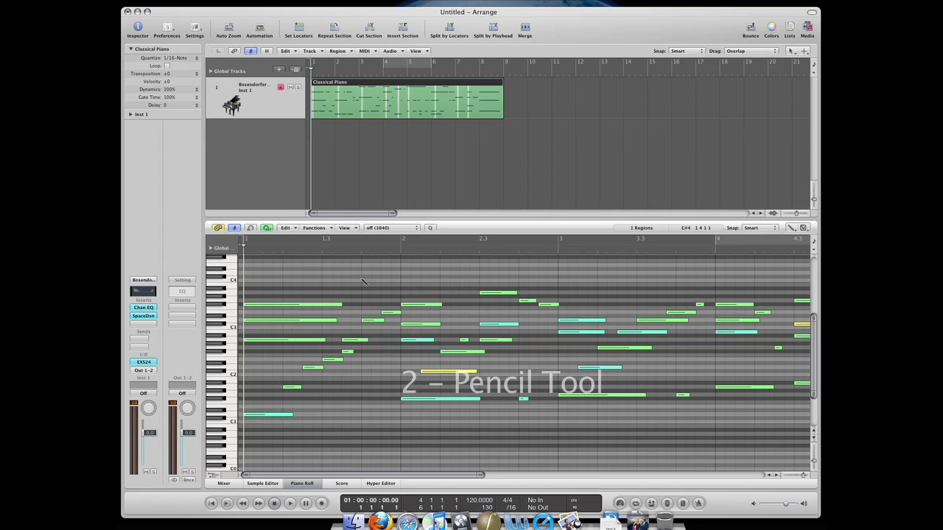
key(Escape)
key(3)
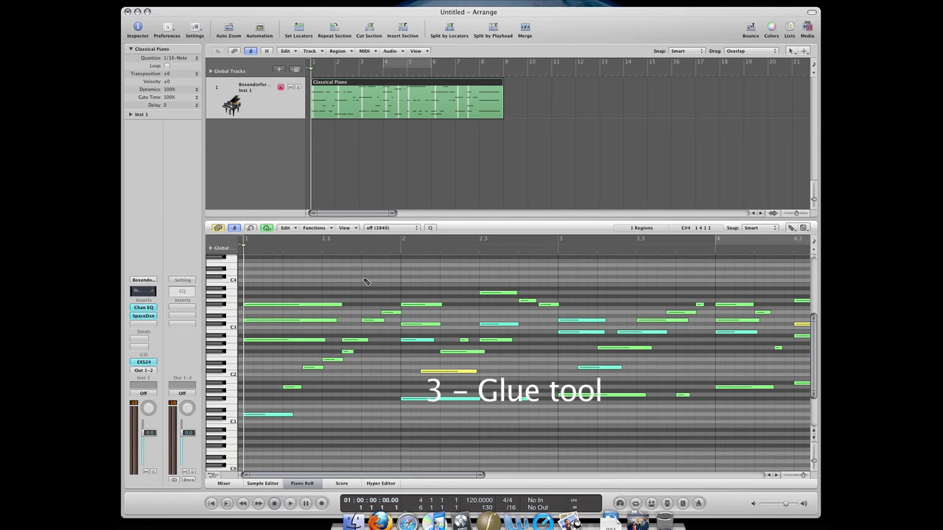
key(Escape)
key(4)
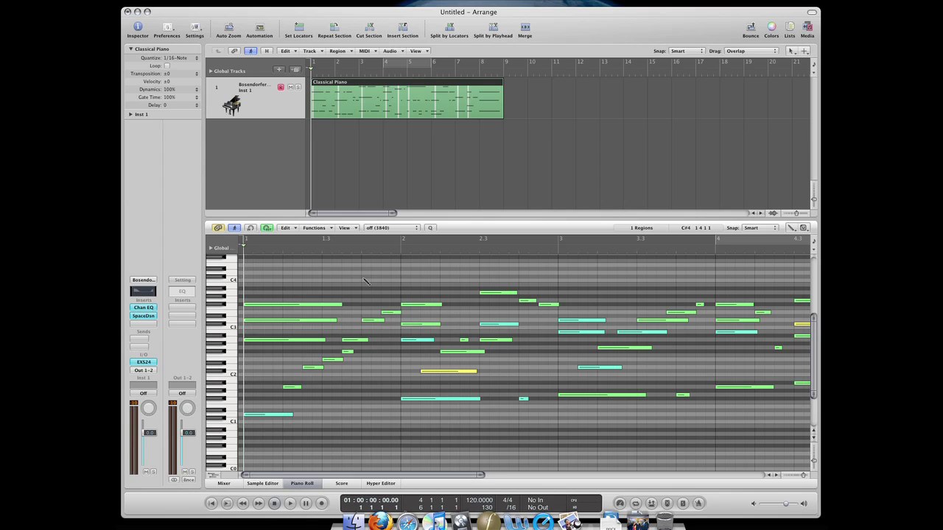
click(363, 278)
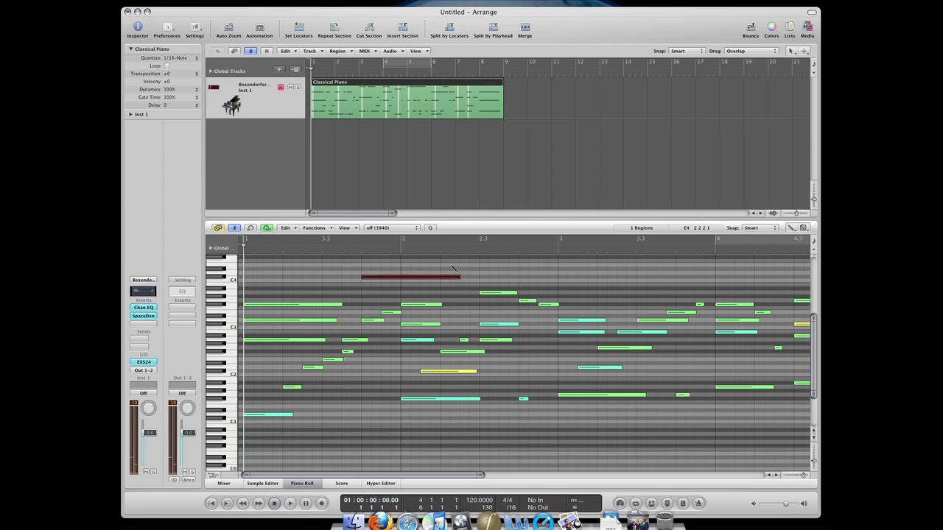
Step: Draw extra test notes near beat 2.2 and a short one near G3 at bar 2
drag(390, 277, 477, 271)
click(479, 277)
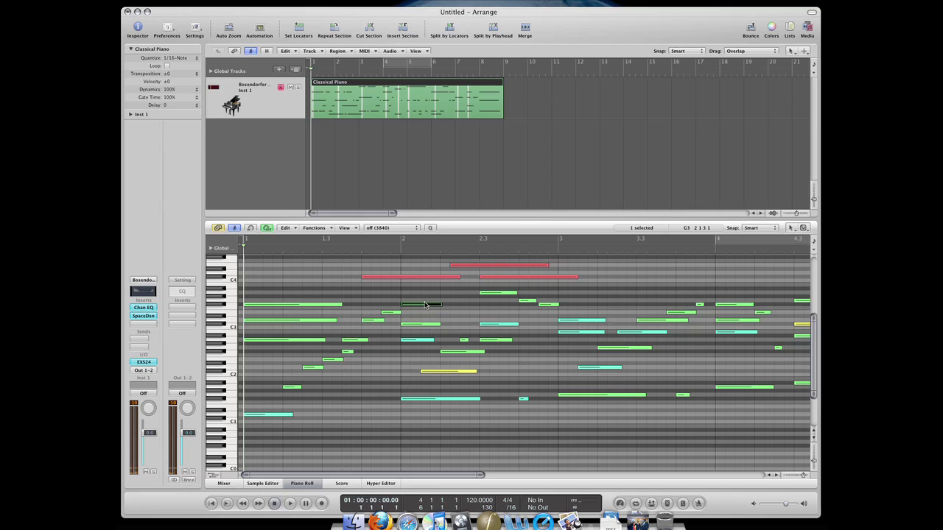
click(402, 293)
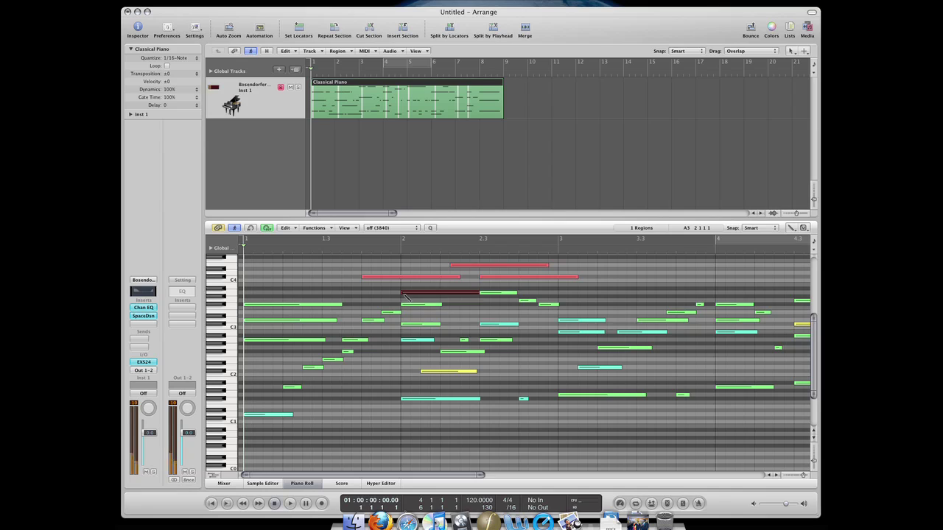
Step: Delete each drawn red note, including the last one near E4
click(450, 295)
key(Delete)
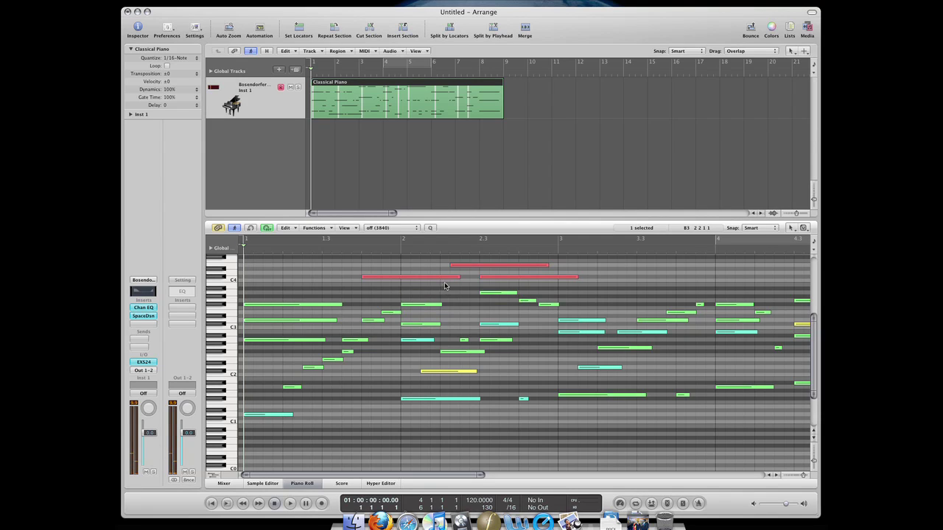
click(447, 276)
key(Delete)
click(479, 276)
key(Delete)
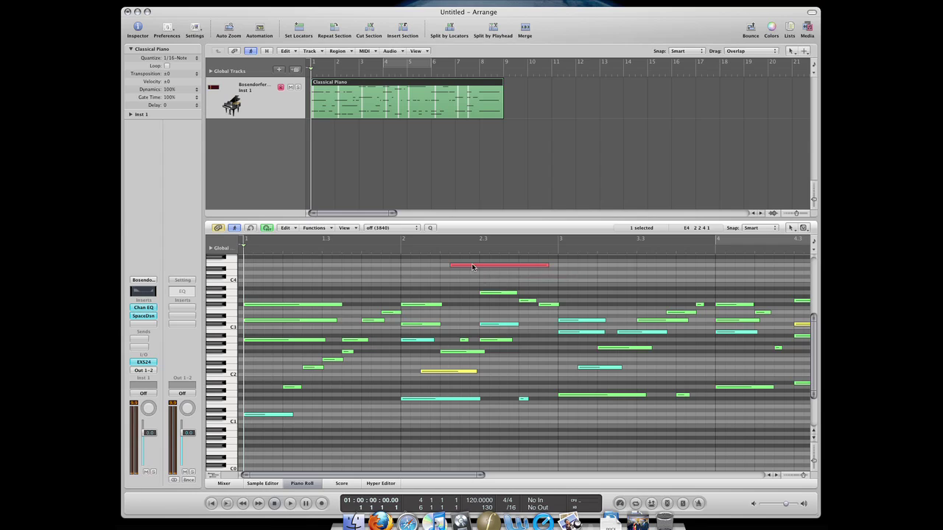
click(461, 265)
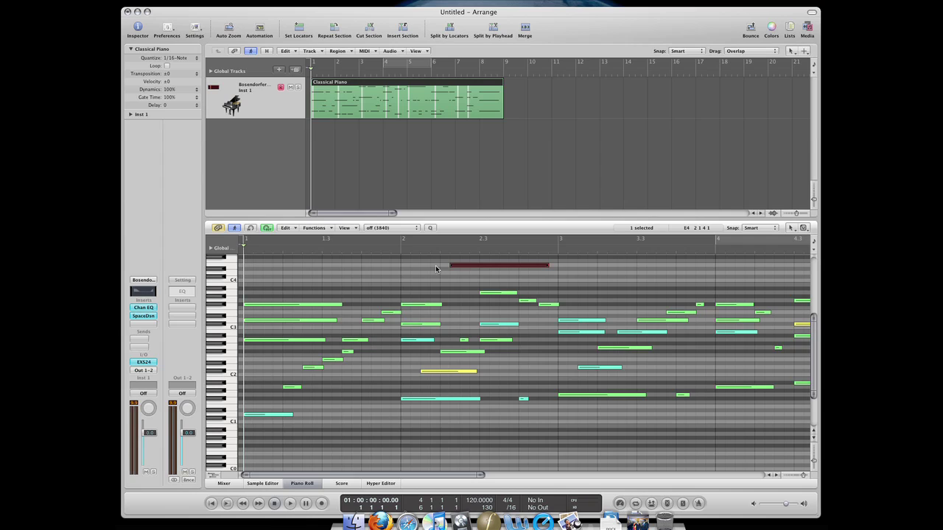
key(Delete)
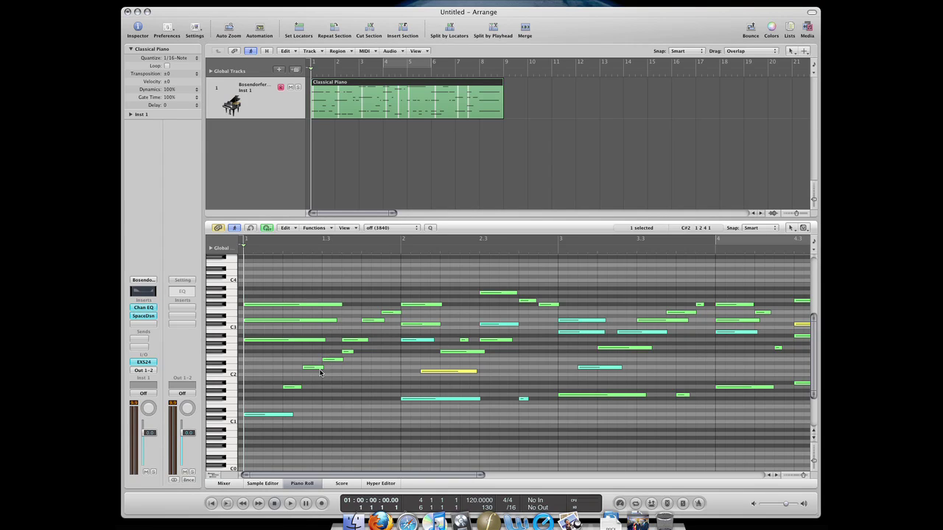
click(277, 416)
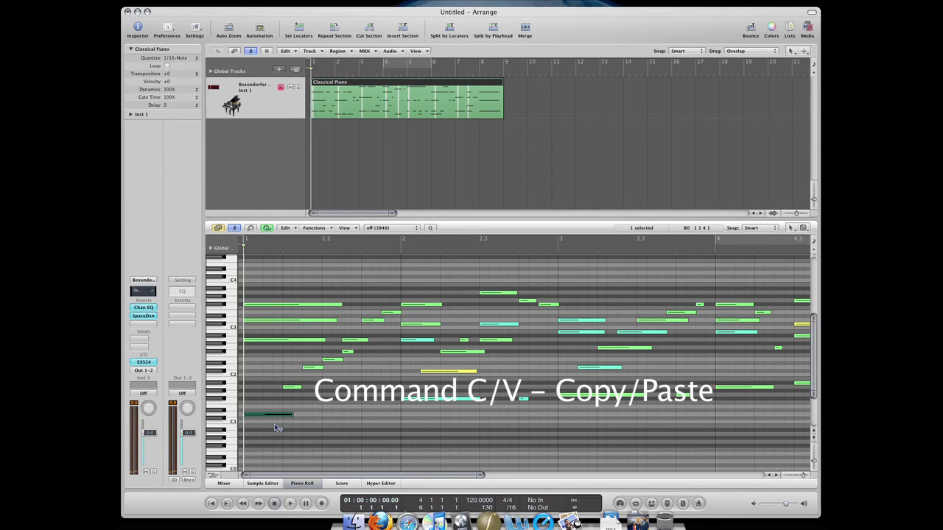
click(322, 422)
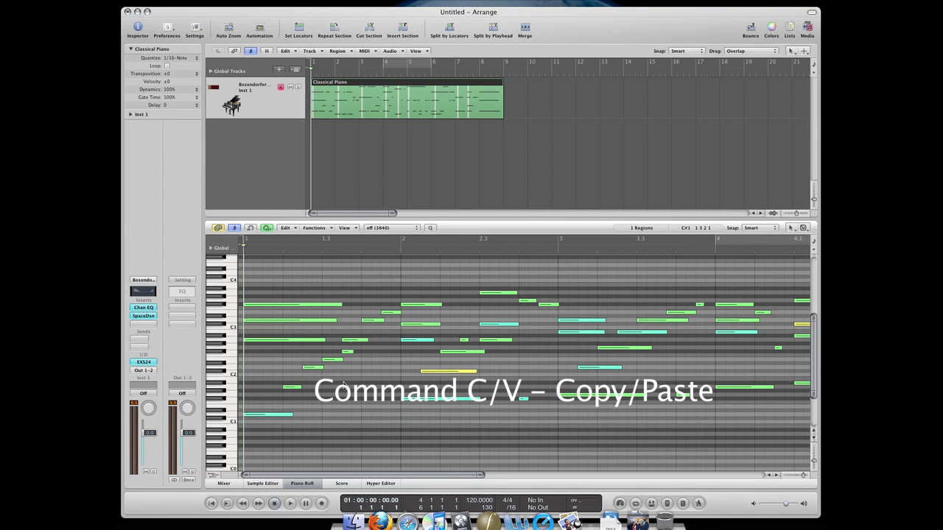
click(339, 249)
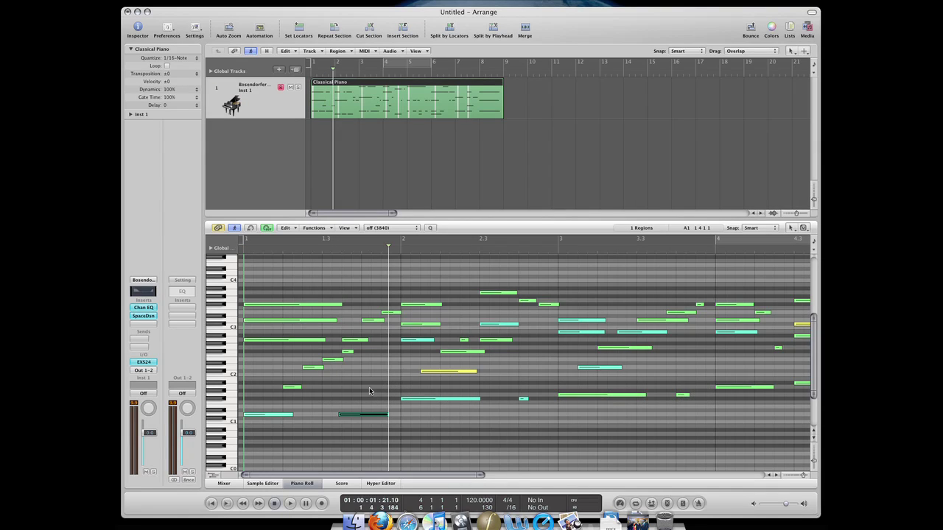
key(super+v)
key(Delete)
key(Return)
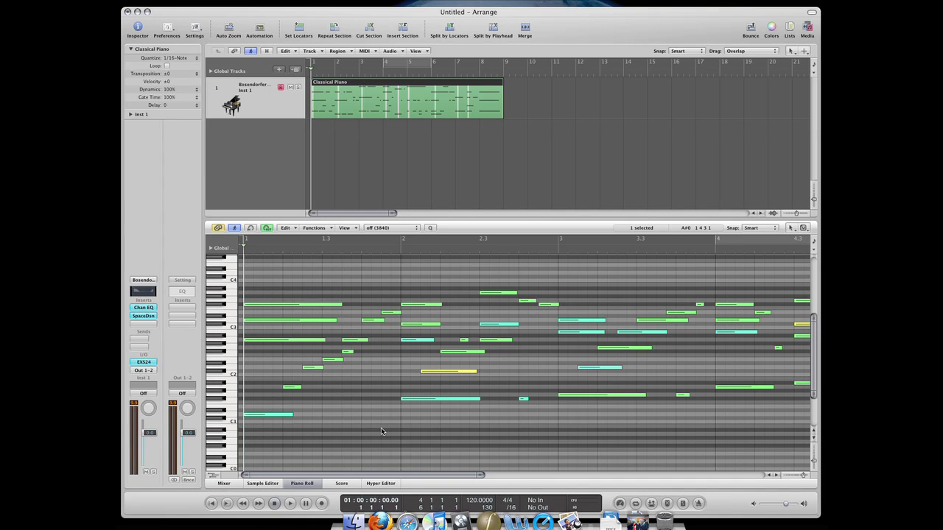
drag(381, 428, 291, 438)
click(316, 423)
click(286, 418)
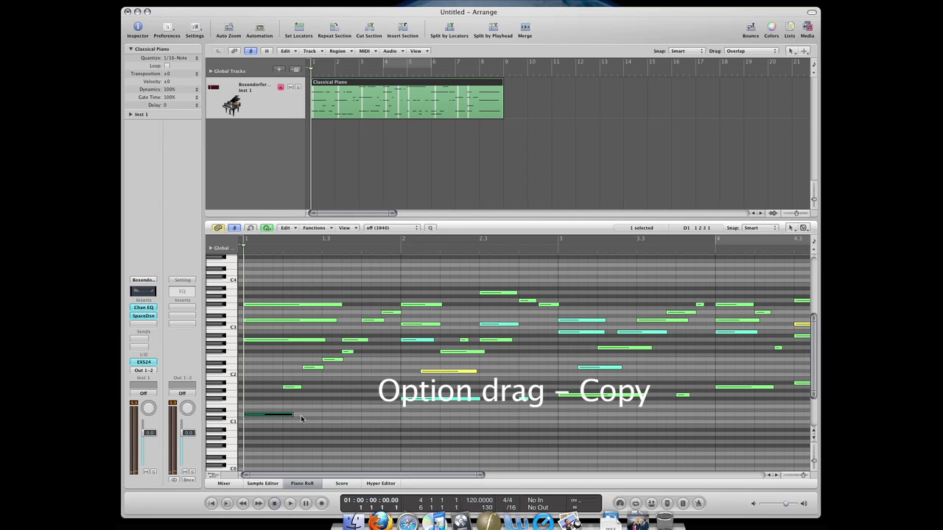
drag(280, 417, 363, 415)
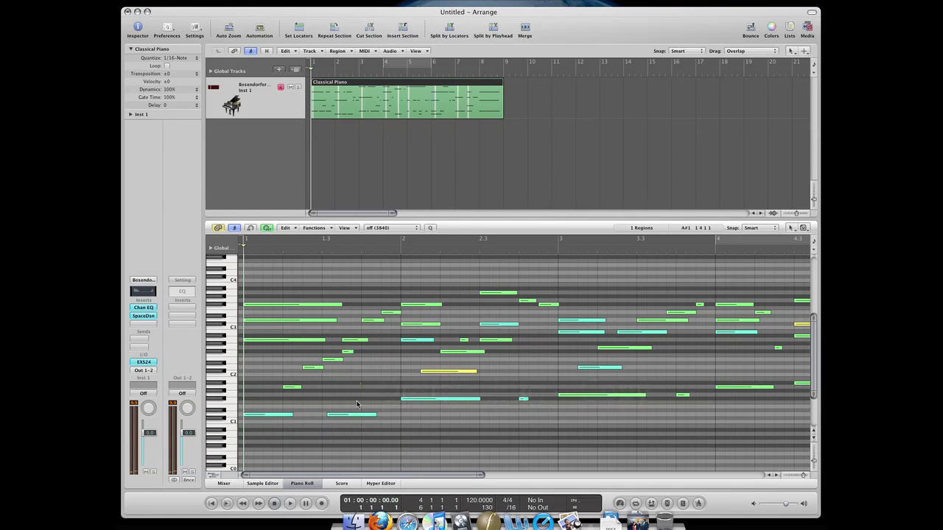
key(Delete)
drag(285, 288, 271, 340)
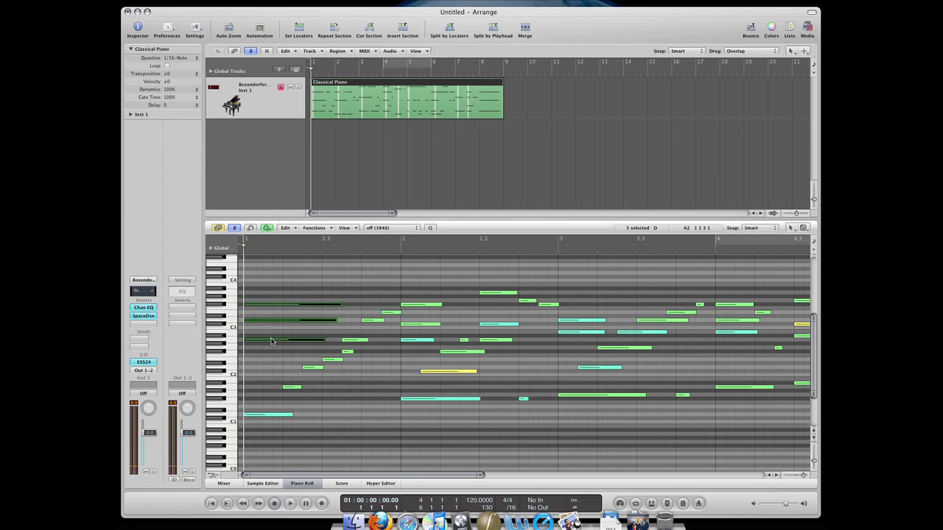
drag(271, 340, 473, 438)
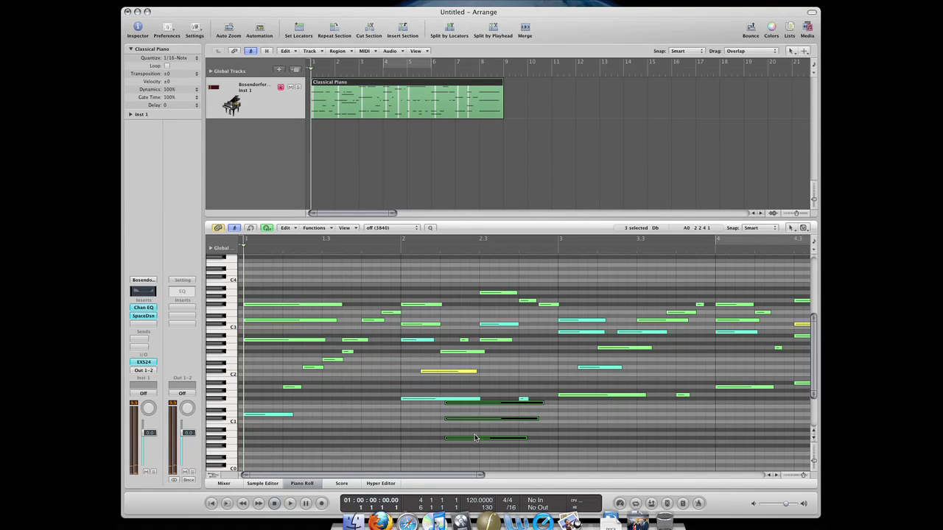
key(super+z)
click(475, 438)
click(565, 126)
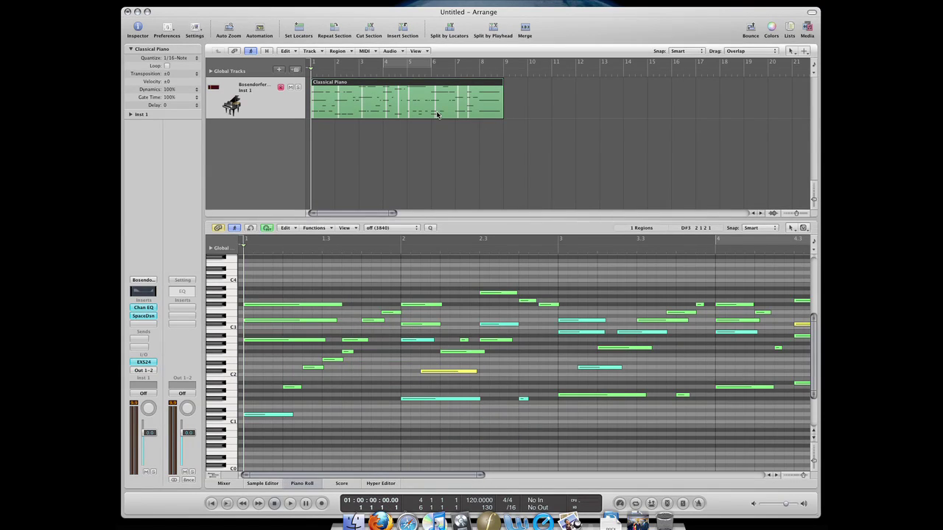
click(486, 105)
drag(432, 103, 640, 124)
click(640, 124)
click(522, 72)
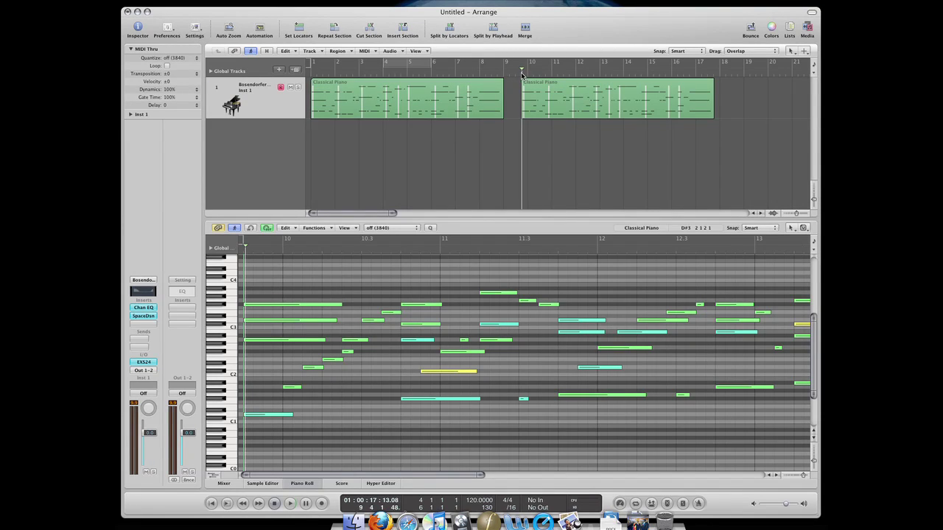
key(space)
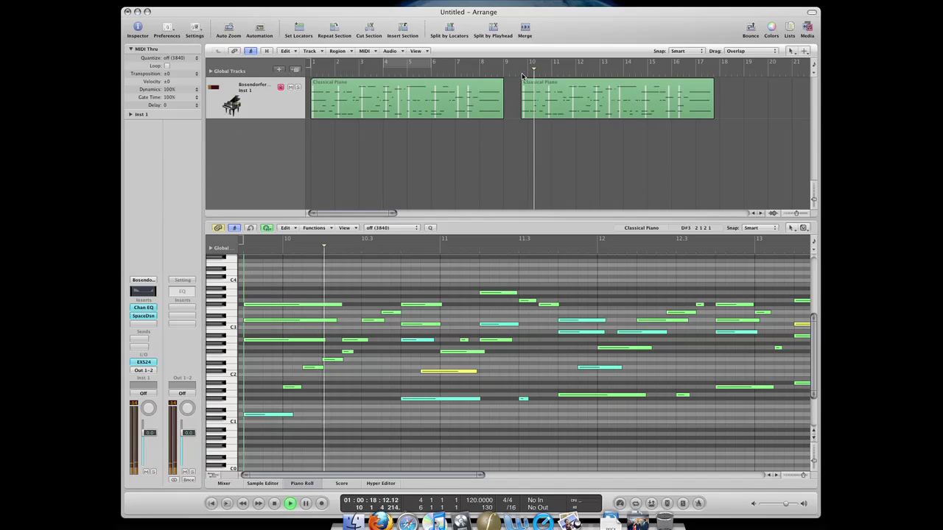
click(583, 113)
key(space)
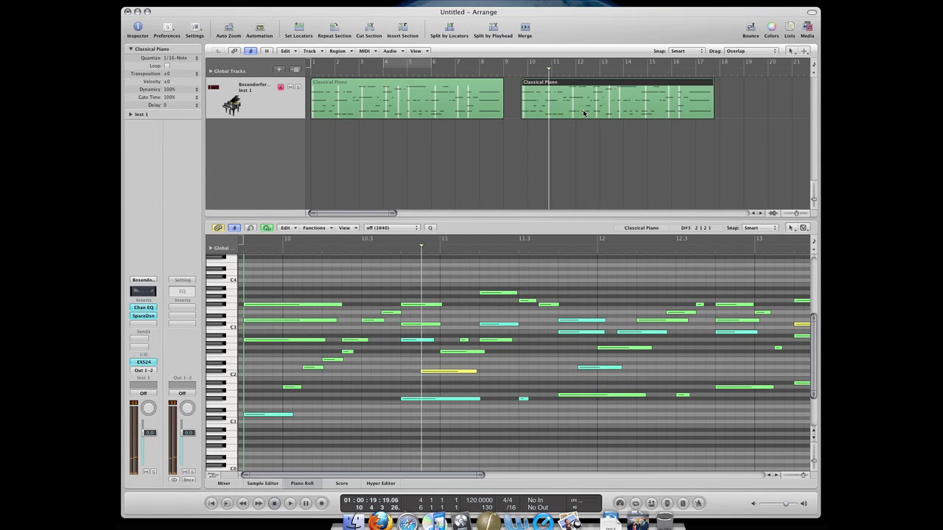
key(Delete)
key(Return)
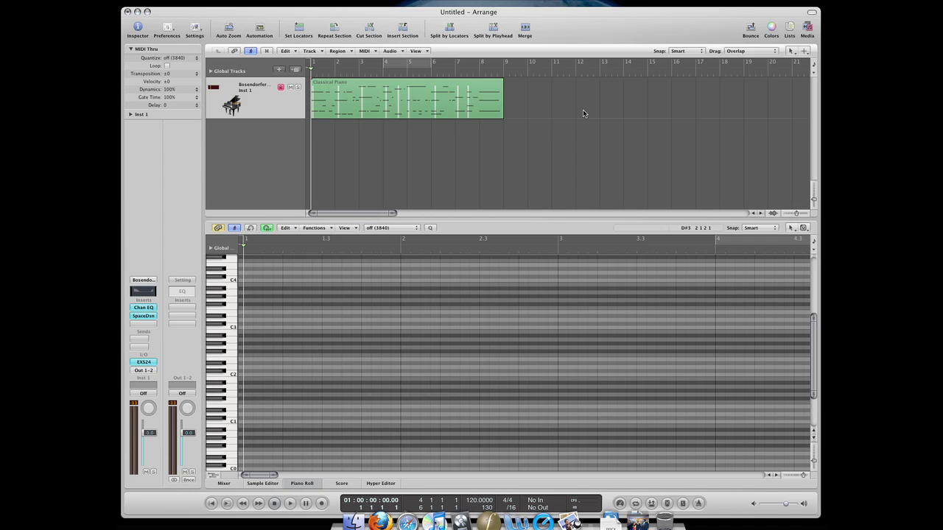
Step: Reselect the Classical Piano region, zoom the arrange in, and zoom the Piano Roll out to show bars 1–10
click(442, 111)
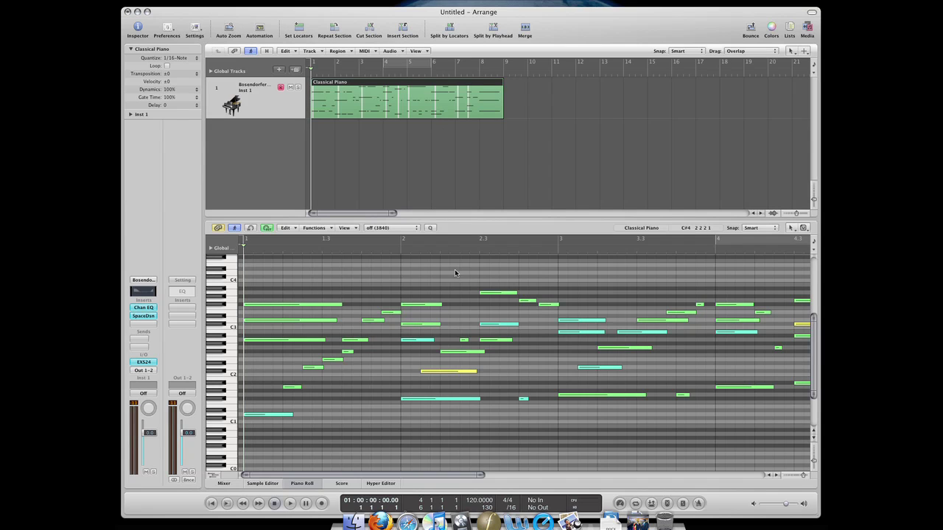
click(477, 158)
click(458, 110)
key(ctrl+Right)
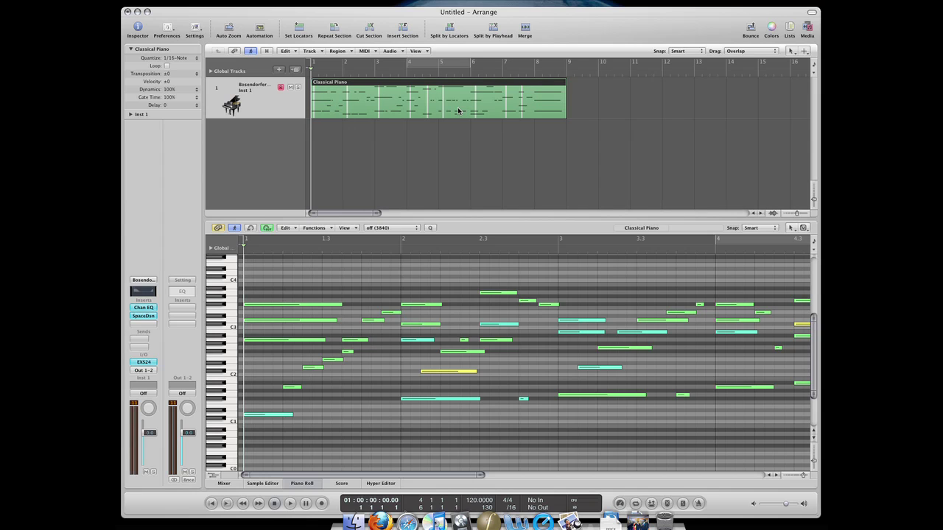
click(446, 285)
key(ctrl+Left)
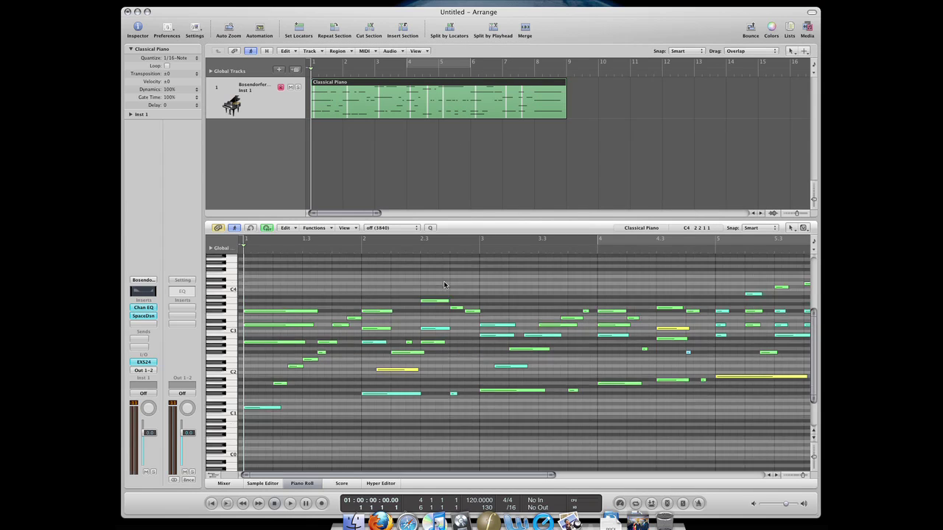
key(ctrl+Up)
key(ctrl+Up)
key(ctrl+Up)
key(ctrl+Left)
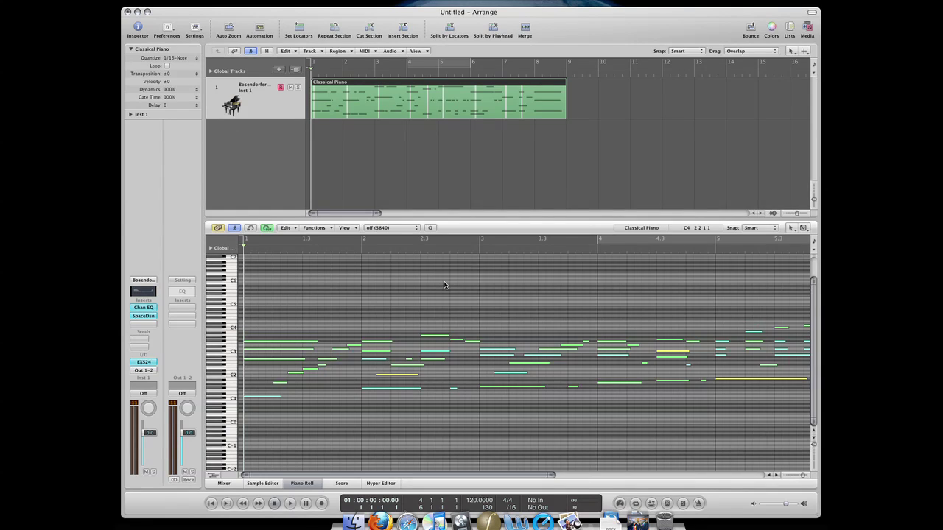
key(ctrl+Left)
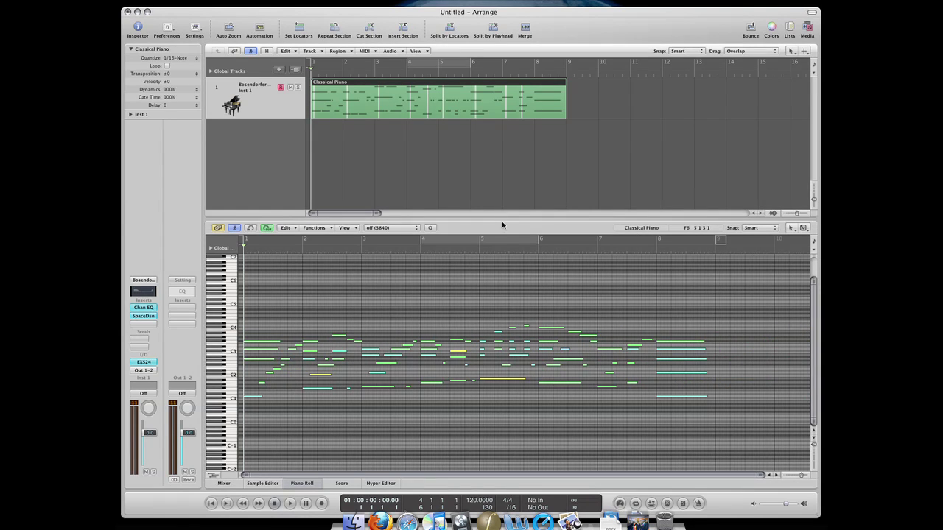
drag(502, 221, 502, 310)
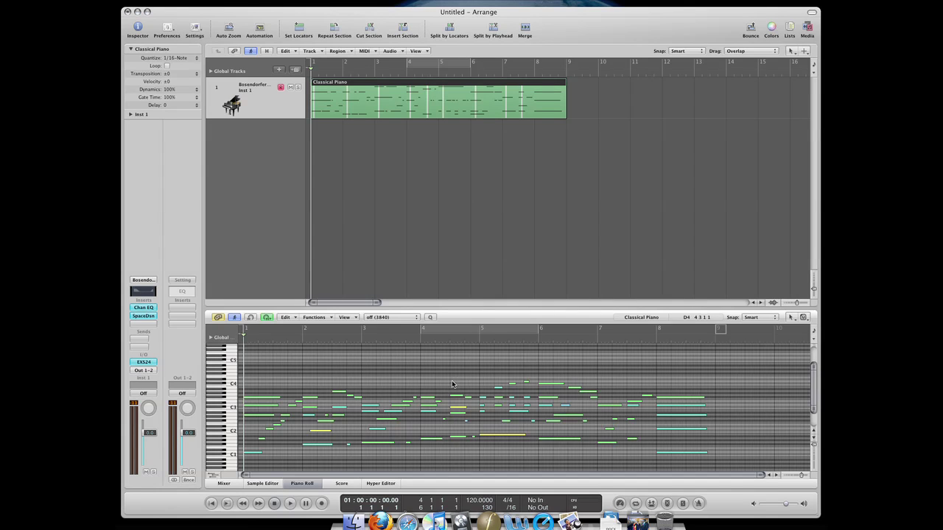
click(405, 269)
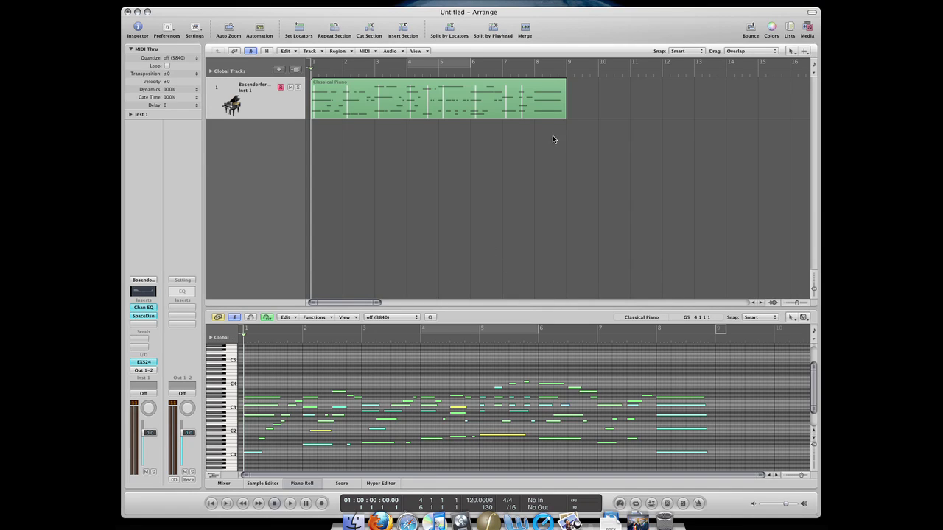
Step: Draw trial one-bar regions at bars 10, 11 and 12 with the Pencil
super+click(605, 110)
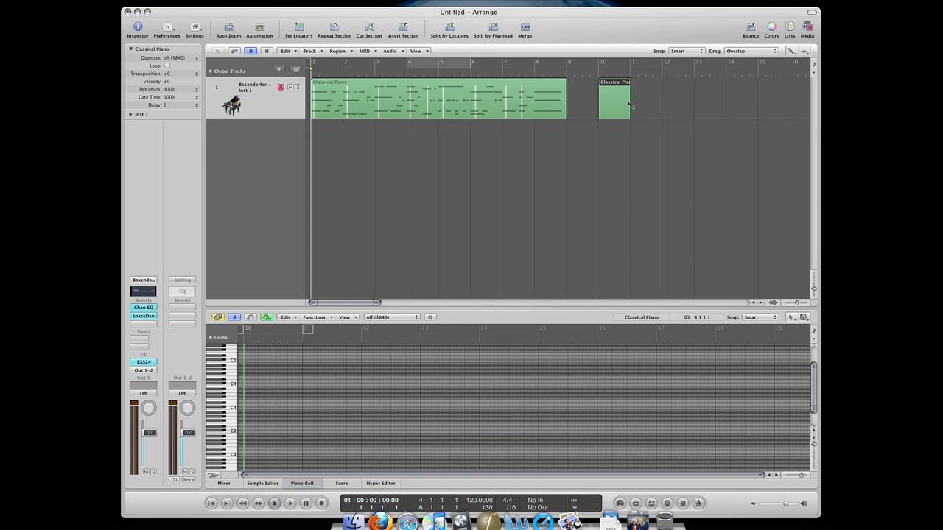
click(670, 104)
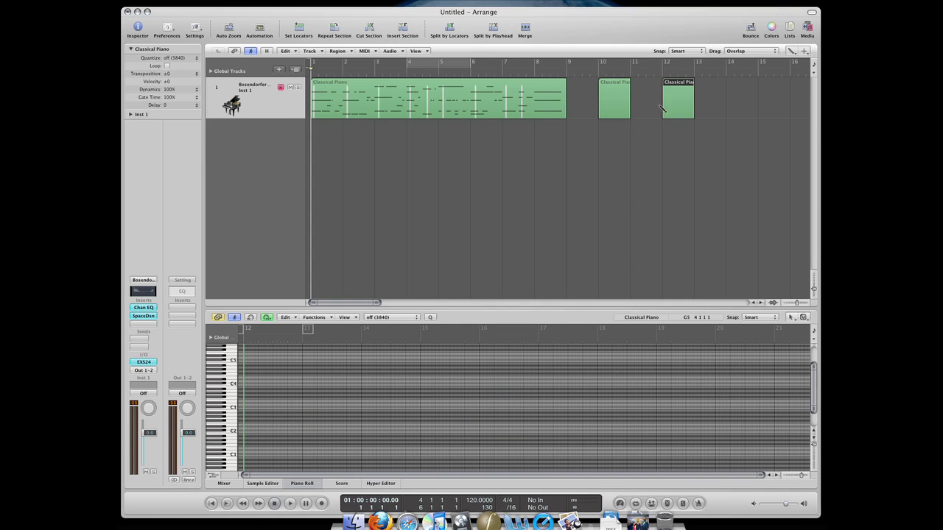
click(659, 104)
Step: Delete the three trial regions and drag the Classical Piano region's end toward bar 6
key(Escape)
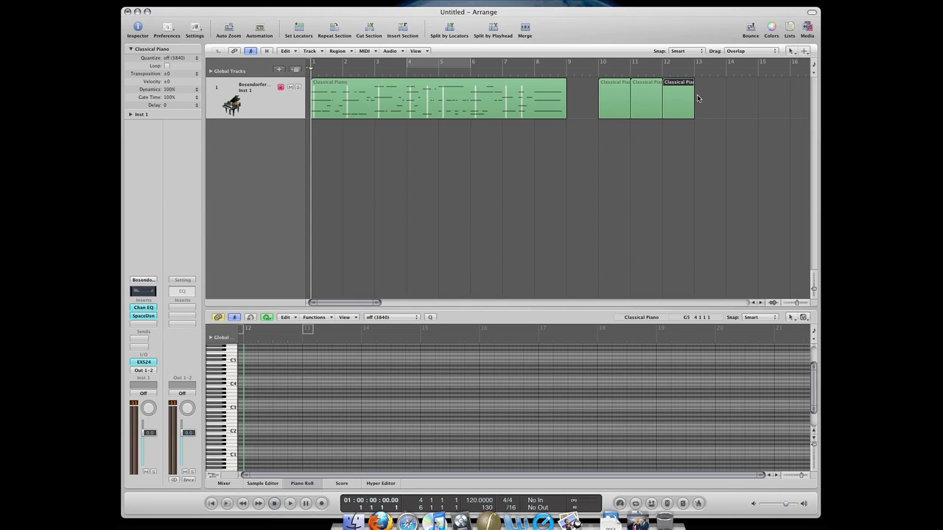
key(Delete)
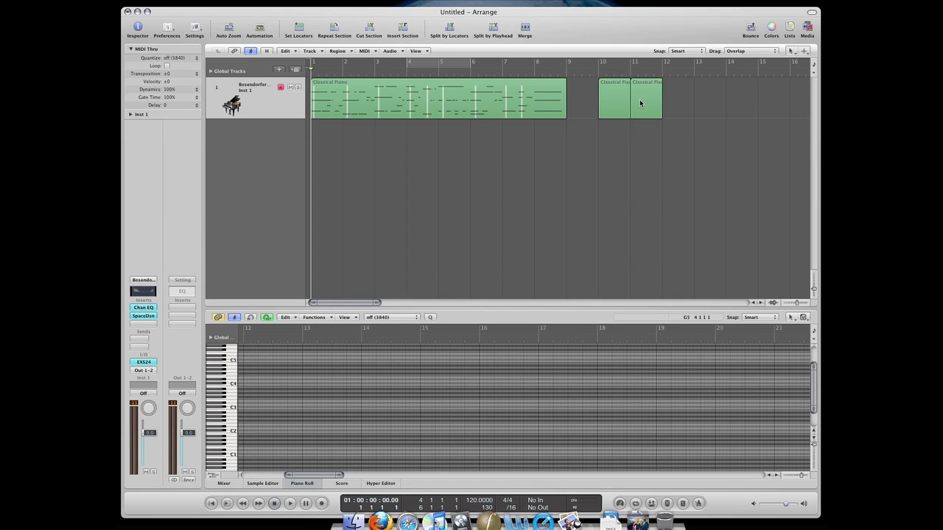
click(639, 103)
key(Delete)
click(605, 103)
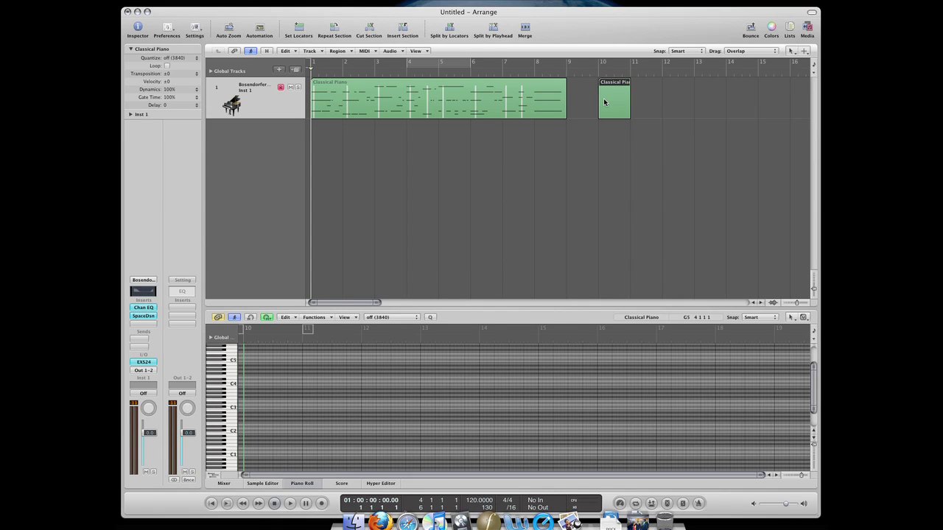
key(Delete)
click(564, 104)
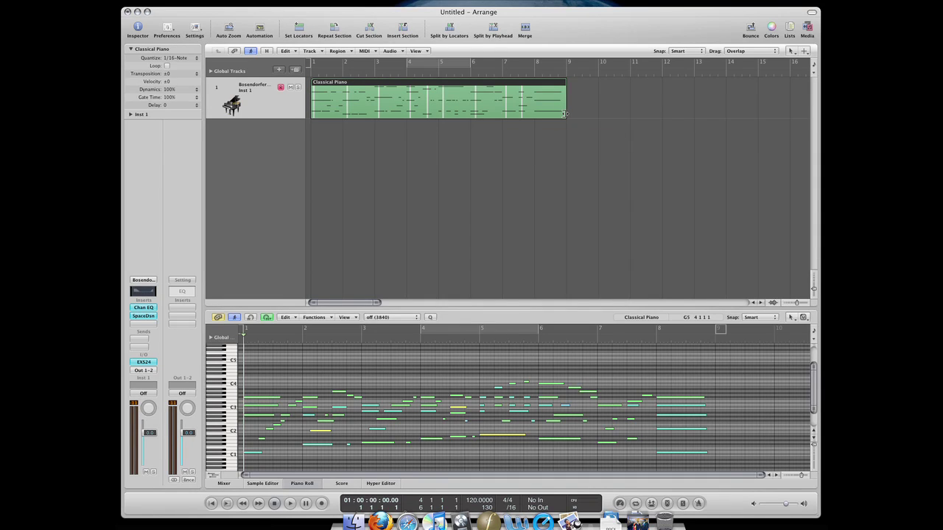
mouse_move(564, 114)
mouse_down()
mouse_move(710, 113)
mouse_move(457, 113)
mouse_move(733, 113)
mouse_move(565, 113)
mouse_up()
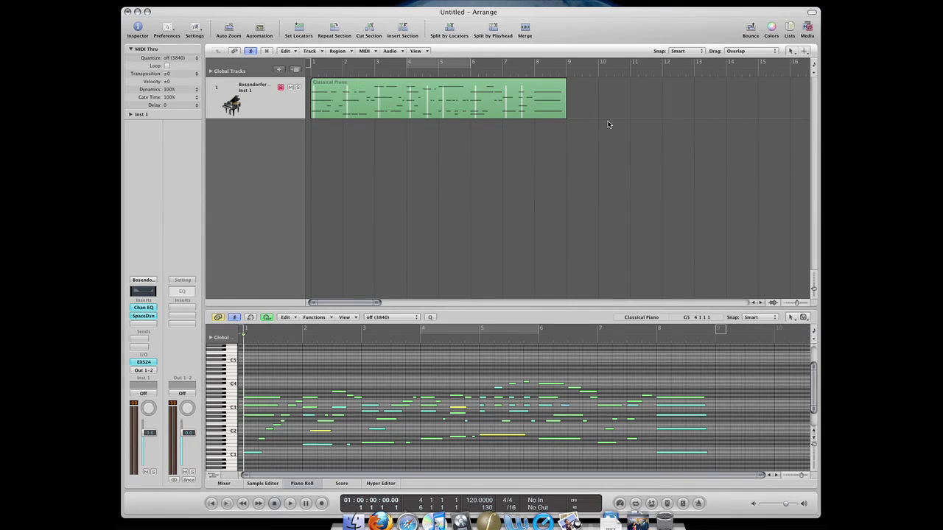
click(564, 104)
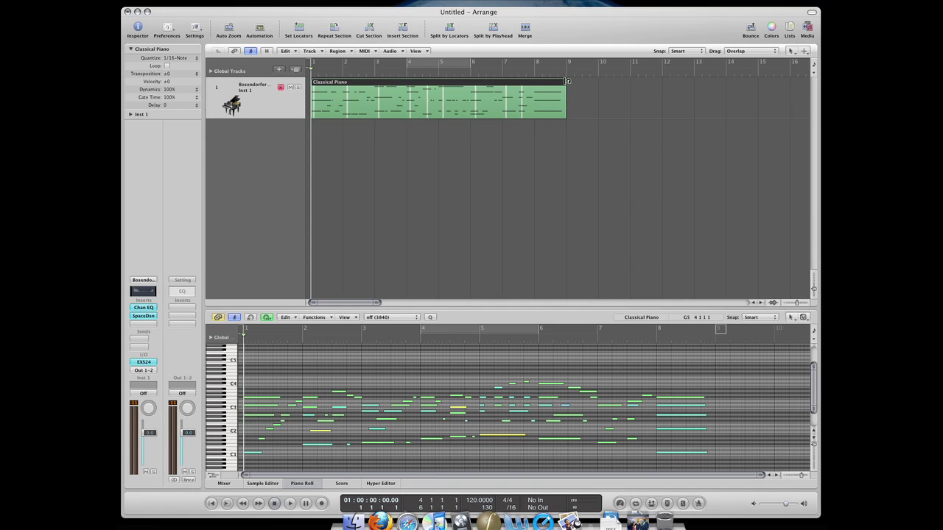
mouse_move(566, 79)
mouse_down()
mouse_move(812, 96)
mouse_move(568, 96)
mouse_up()
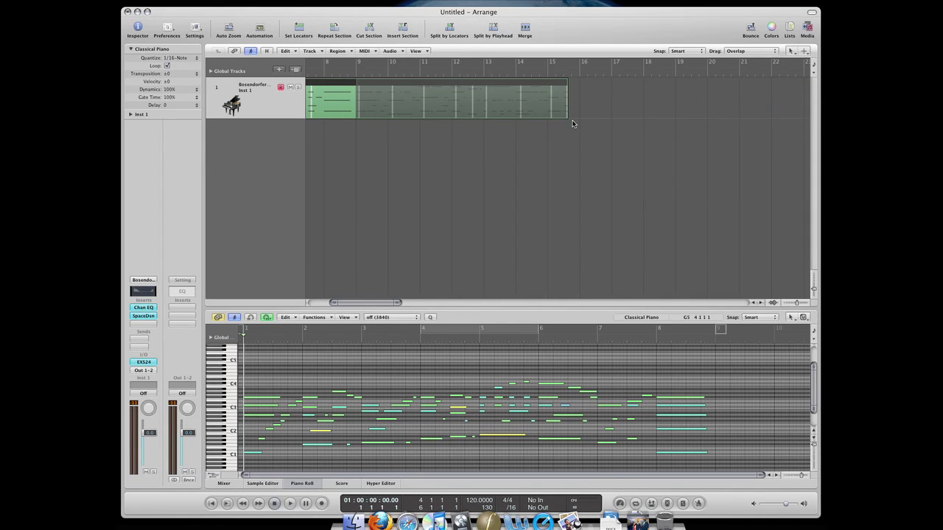
key(ctrl+Left)
key(ctrl+Left)
key(ctrl+Left)
key(ctrl+Left)
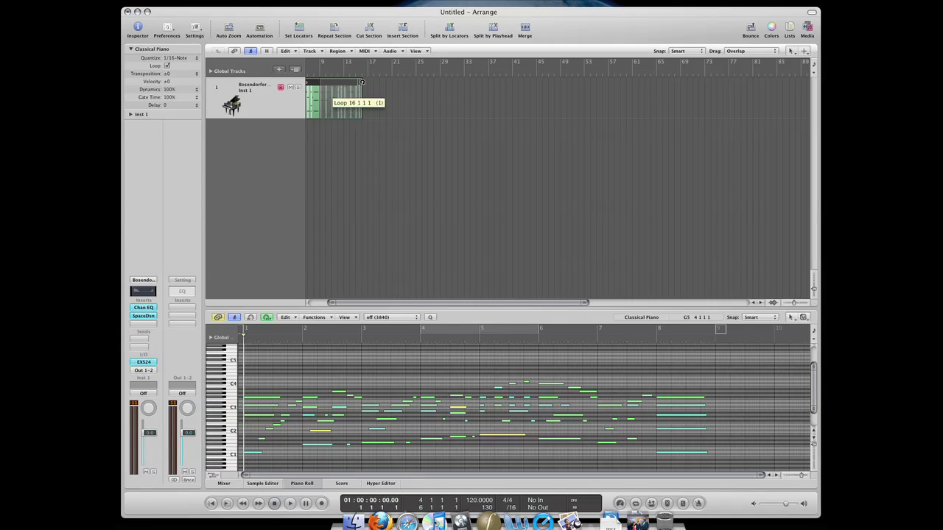
drag(362, 82, 374, 99)
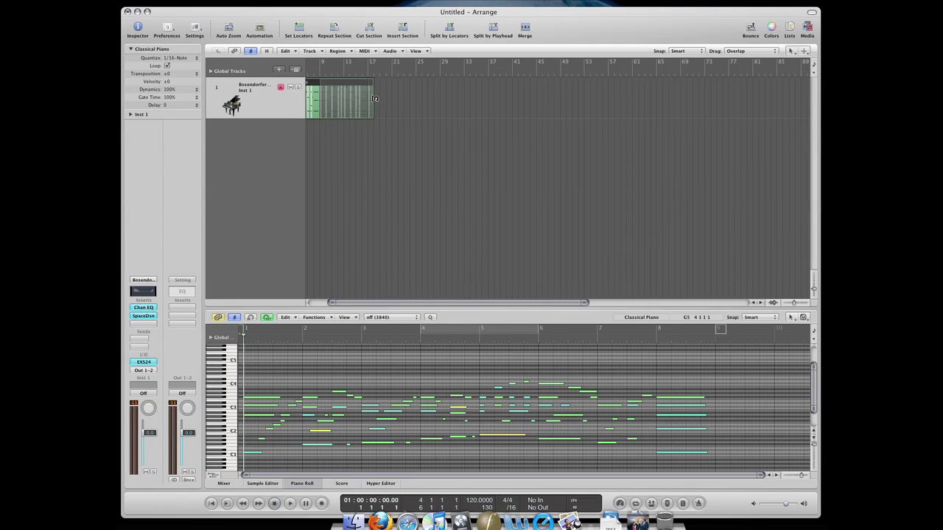
scroll(374, 98, left, 3)
key(ctrl+Right)
key(ctrl+Right)
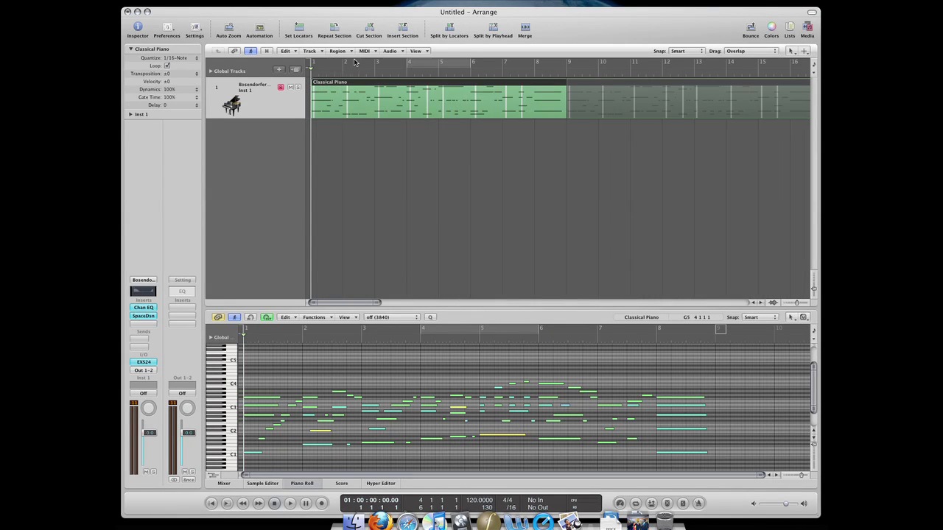
double_click(507, 70)
click(576, 157)
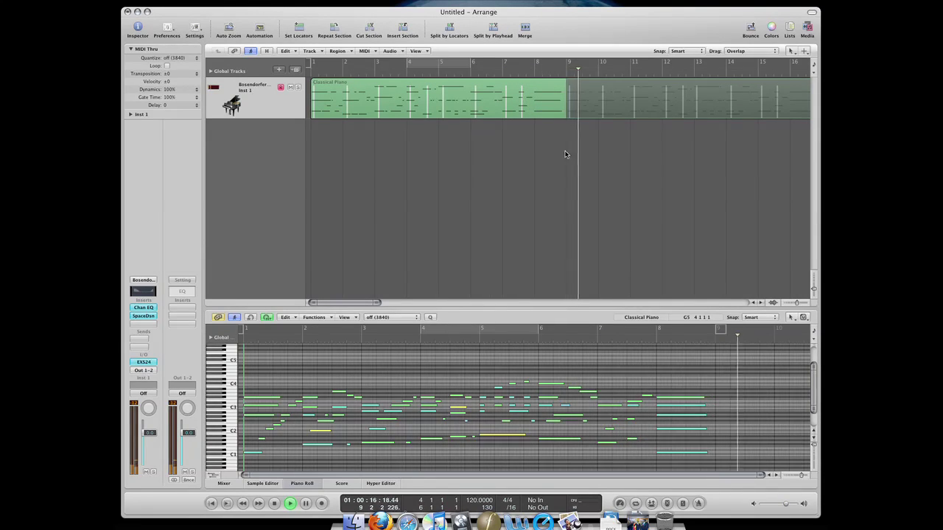
key(space)
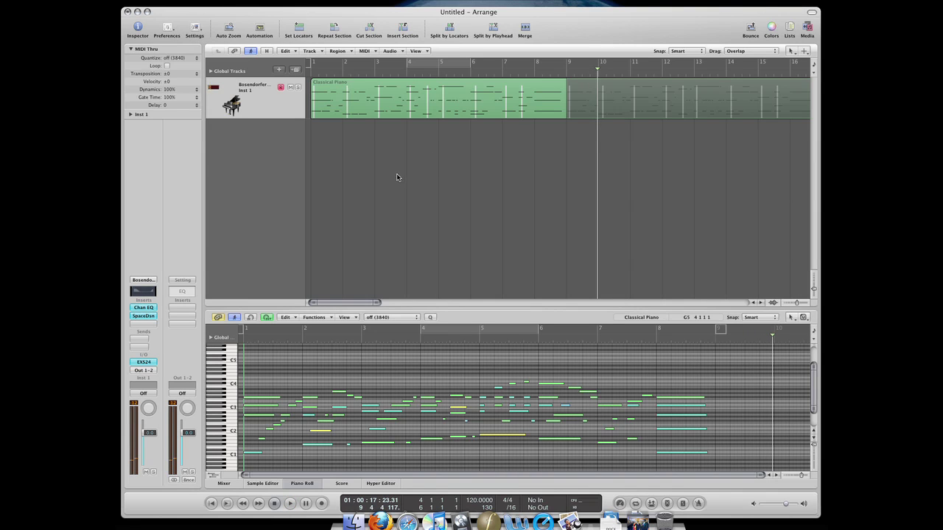
mouse_move(568, 81)
mouse_down()
mouse_move(567, 110)
mouse_move(502, 199)
mouse_up()
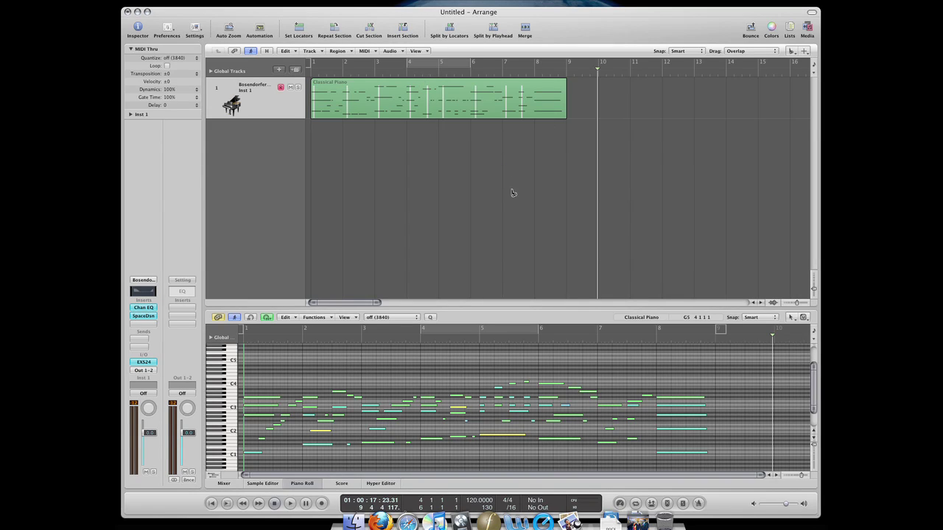
click(421, 90)
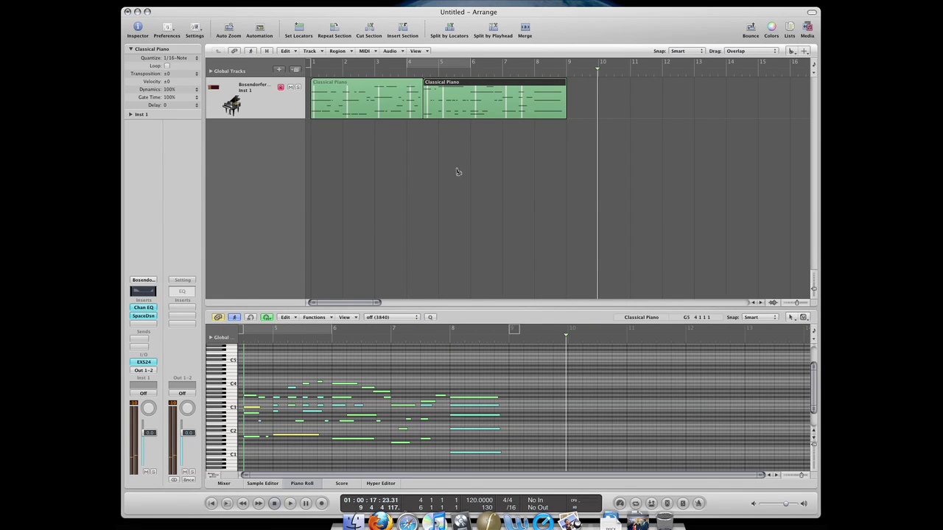
Step: Cut the region near bar 4½, then select both pieces and glue them with J
drag(467, 117, 486, 111)
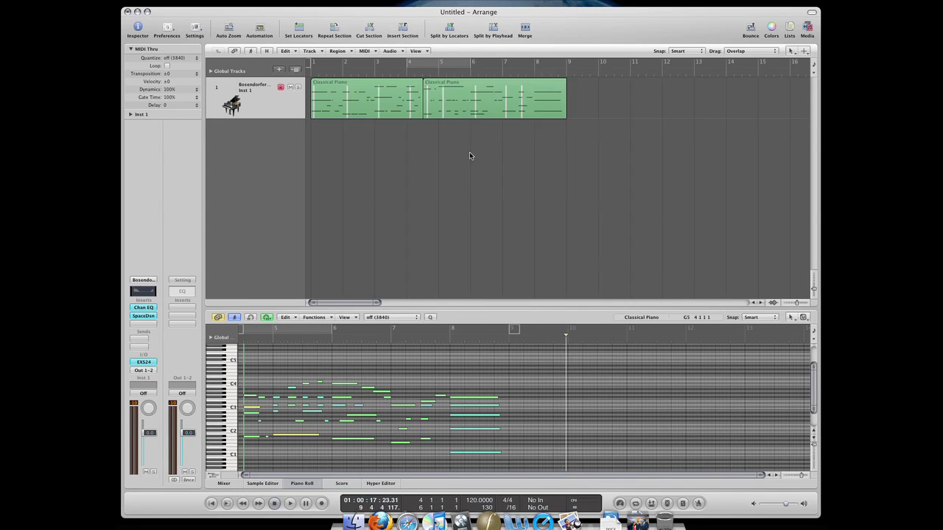
key(Escape)
key(p)
click(459, 103)
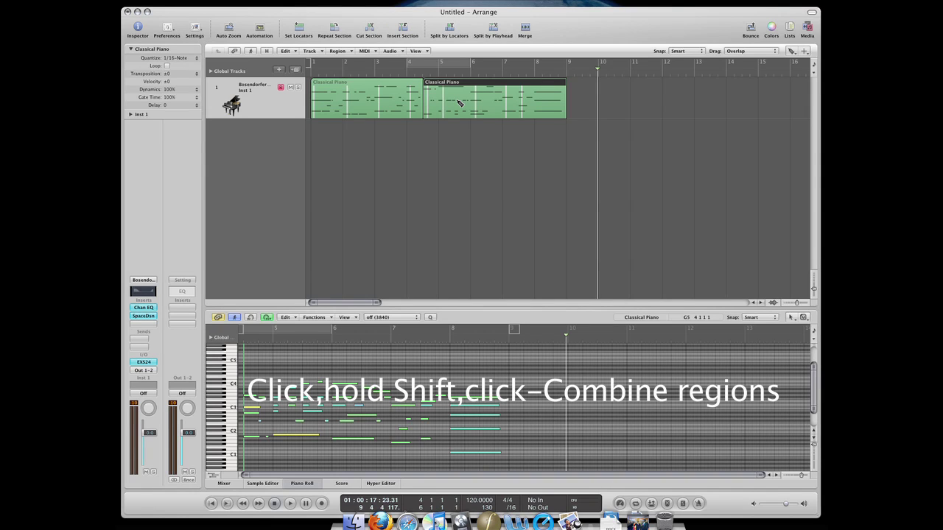
shift+click(396, 109)
key(j)
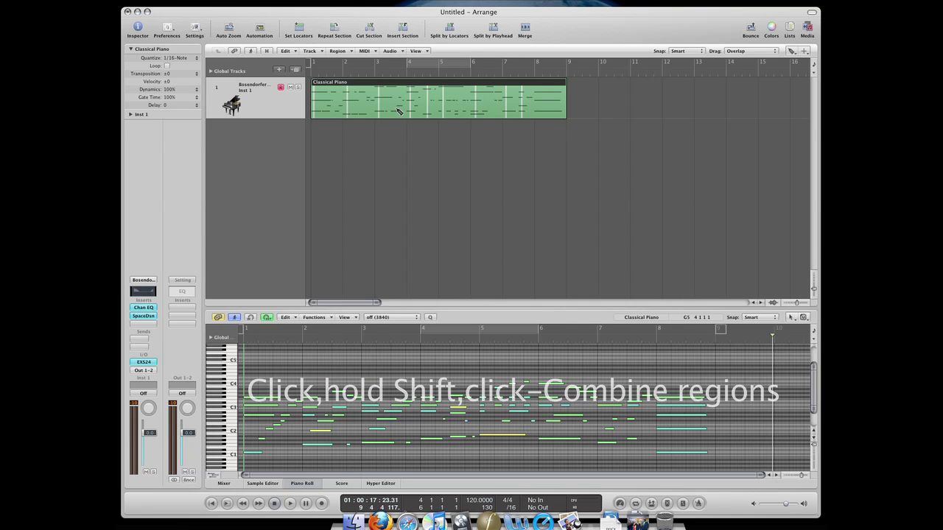
click(435, 137)
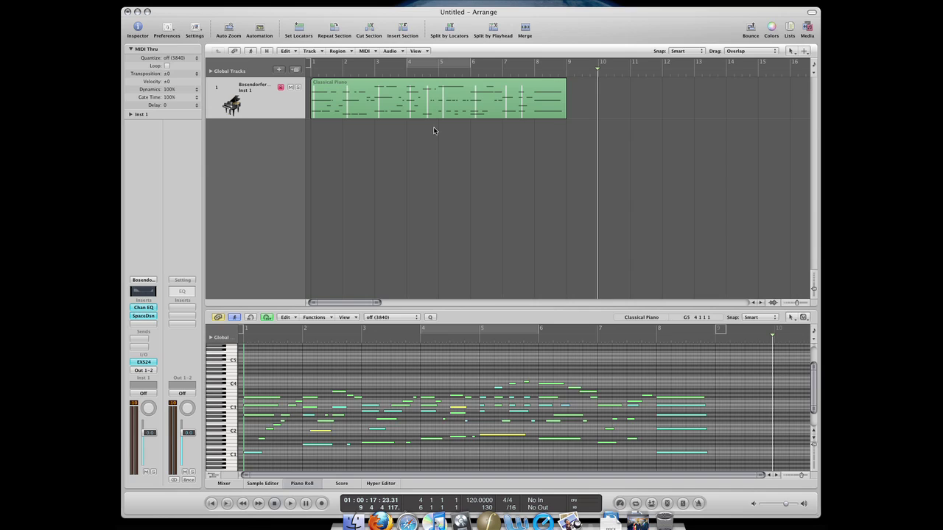
Step: Cut the Classical Piano region, choosing to split the overlapping notes
click(458, 98)
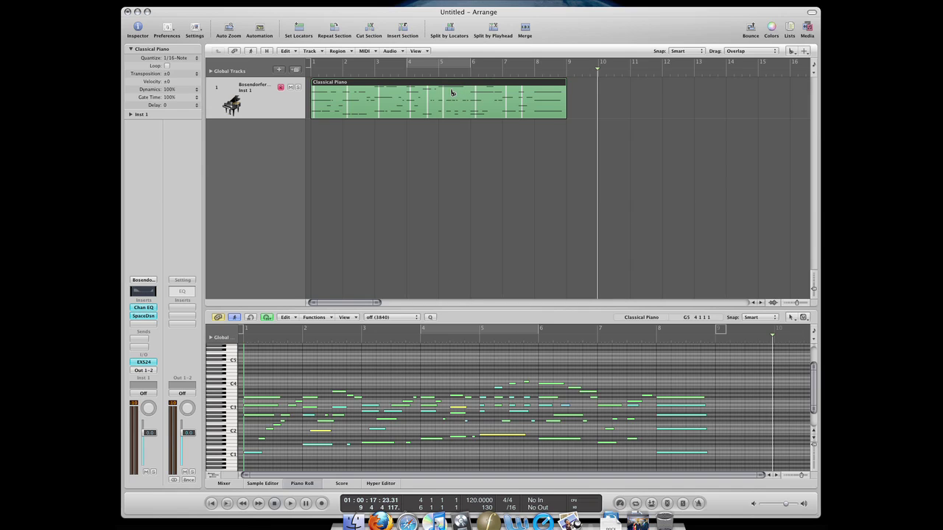
click(451, 90)
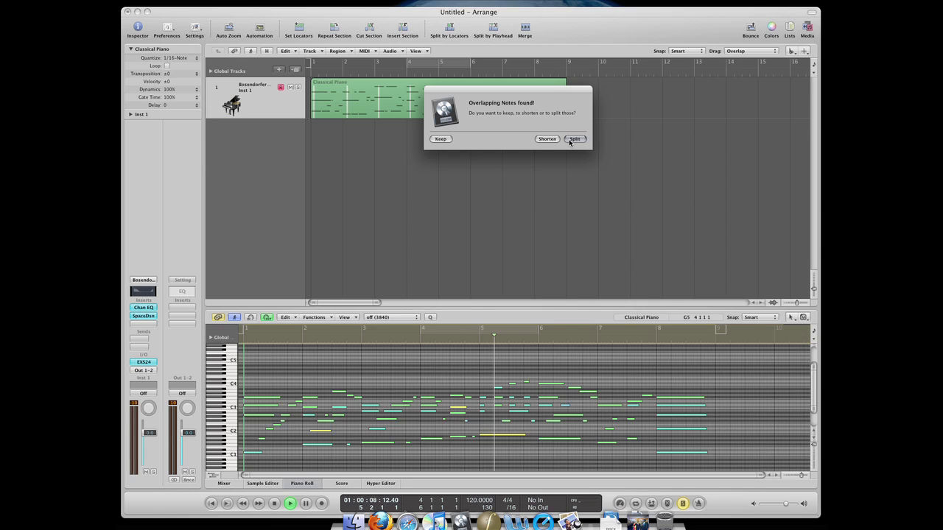
click(574, 140)
right_click(569, 144)
key(Escape)
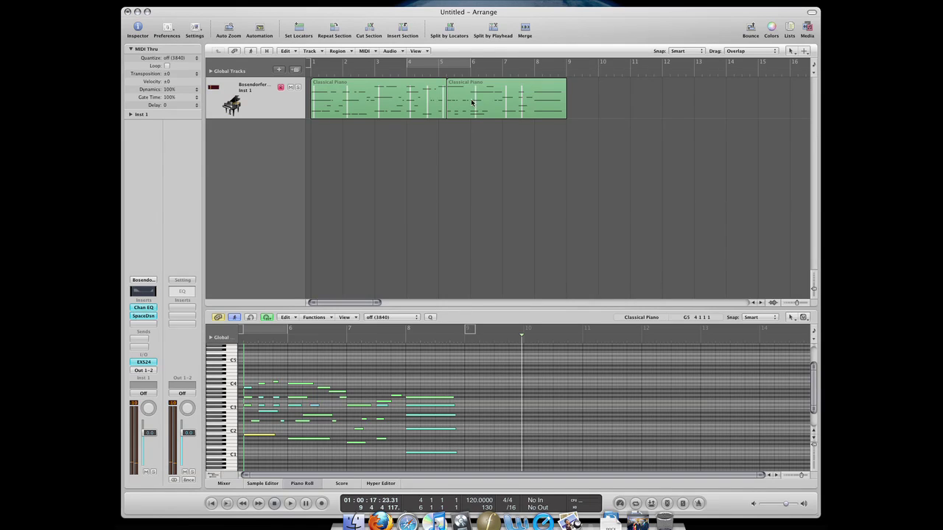
Step: Inspect the notes of the first and second regions, selecting the low note near C2
click(411, 105)
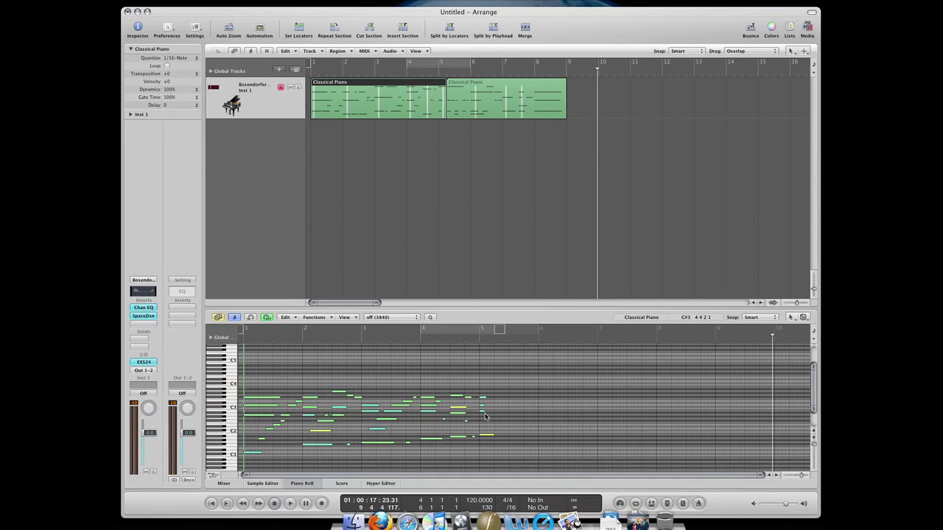
click(444, 73)
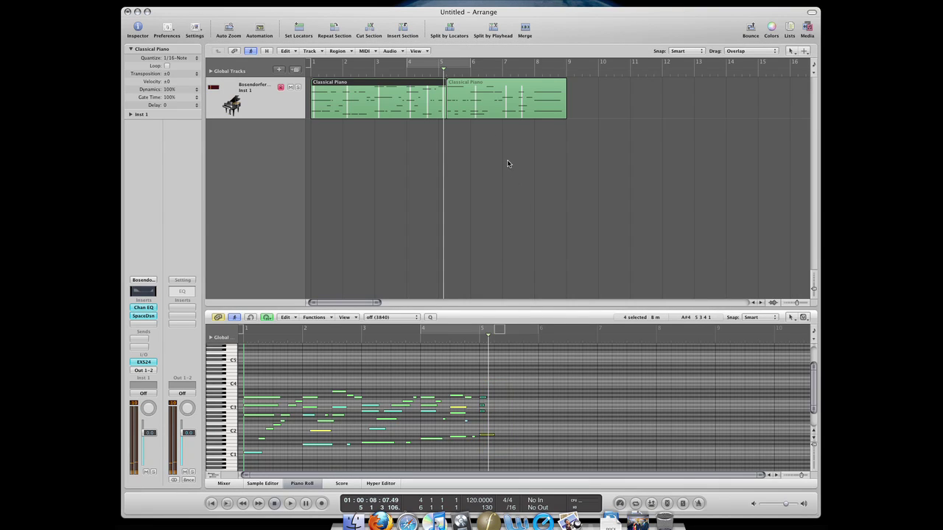
click(483, 115)
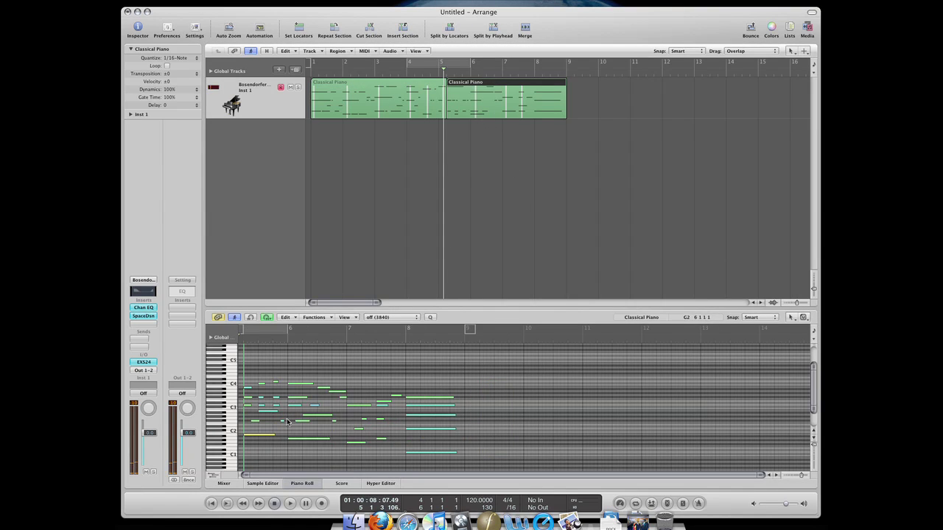
click(252, 435)
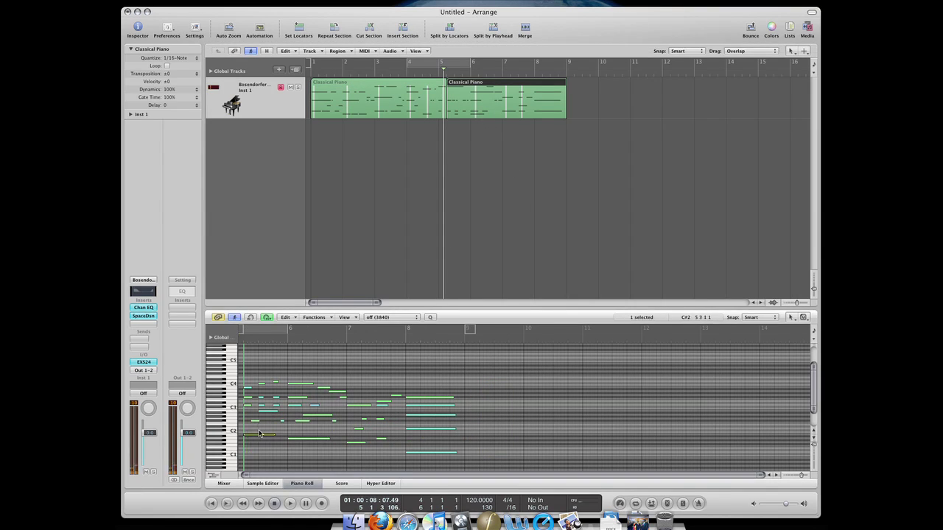
Step: Glue both Classical Piano regions together with the Glue tool, then return to the Pointer tool
click(430, 95)
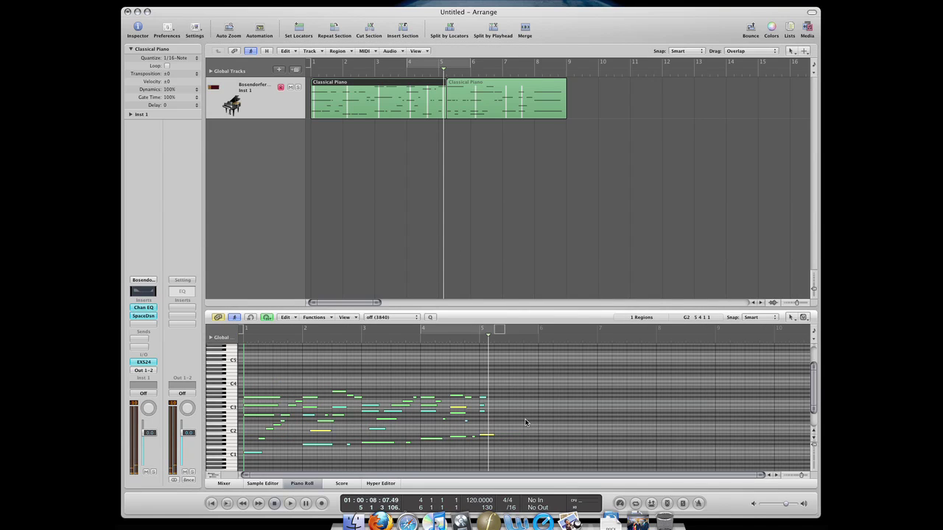
click(468, 109)
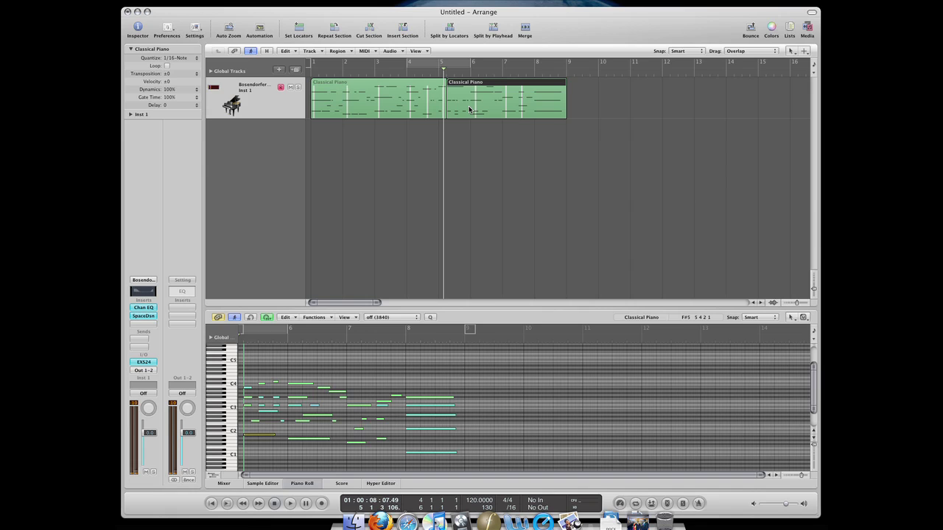
key(Escape)
key(2)
click(433, 109)
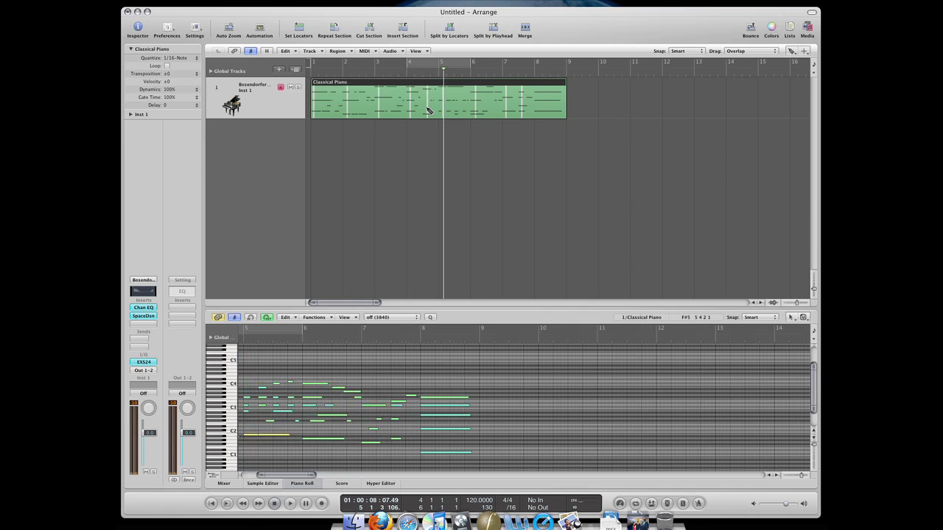
key(Escape)
key(1)
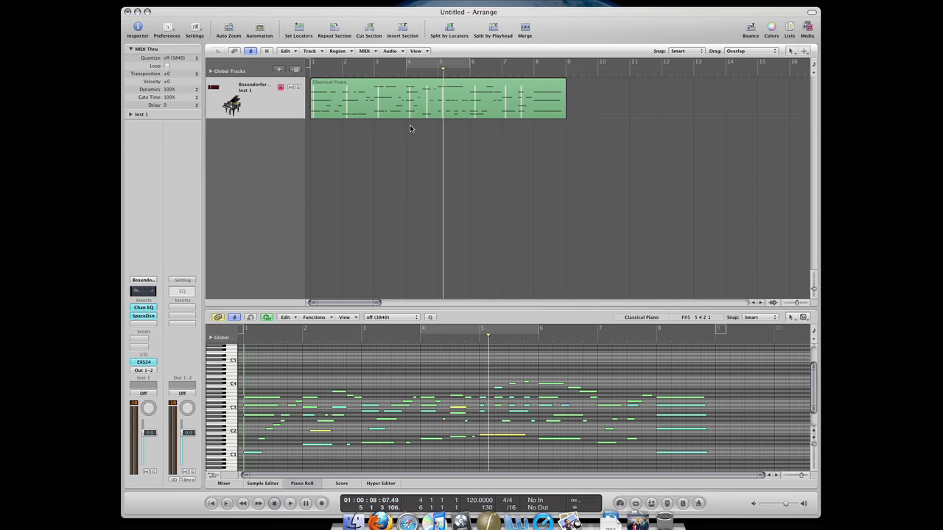
click(366, 114)
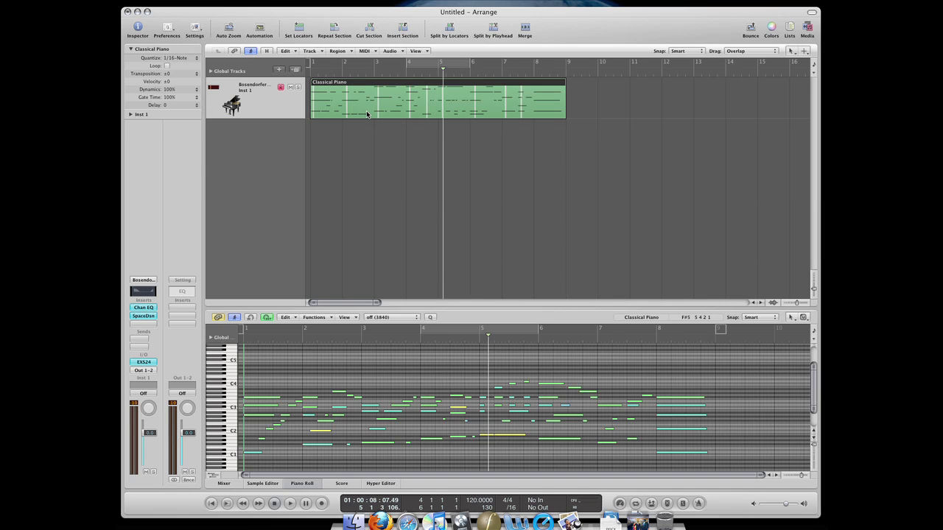
key(m)
key(m)
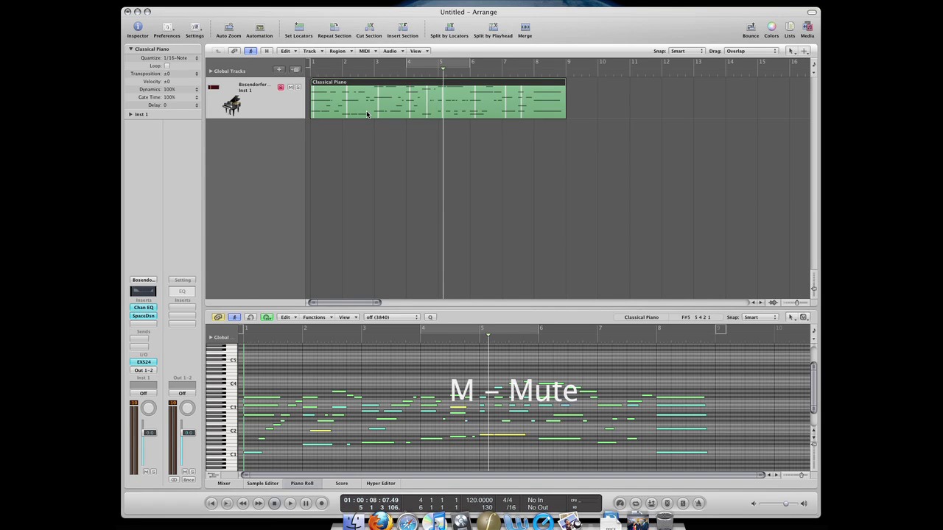
key(m)
key(m)
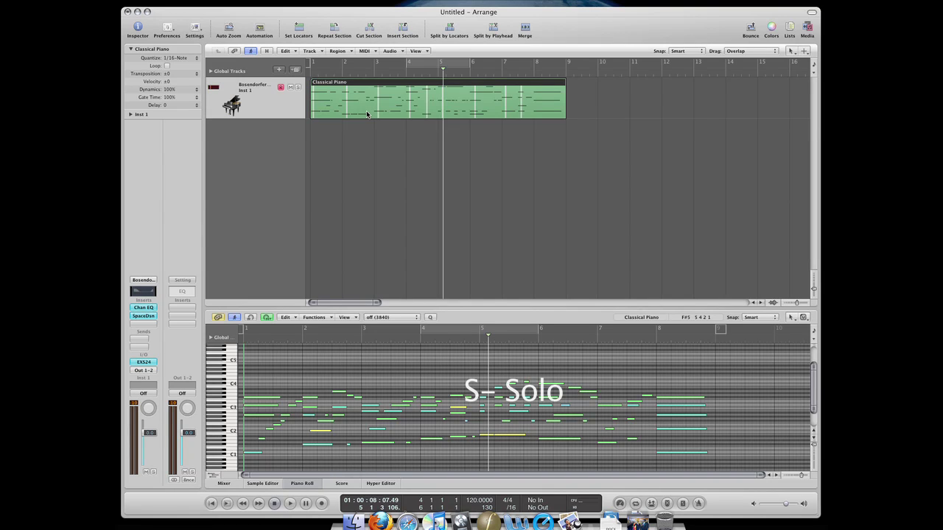
key(s)
key(s)
click(536, 155)
click(475, 99)
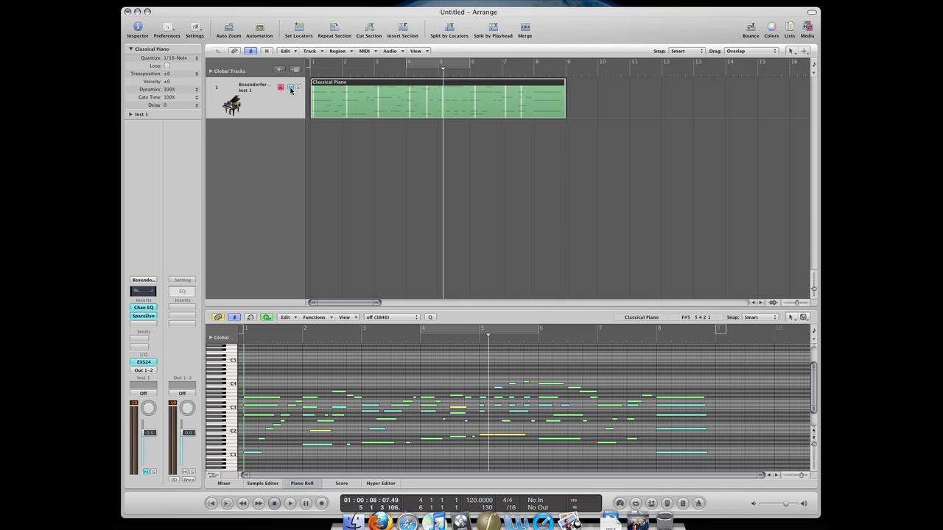
click(415, 179)
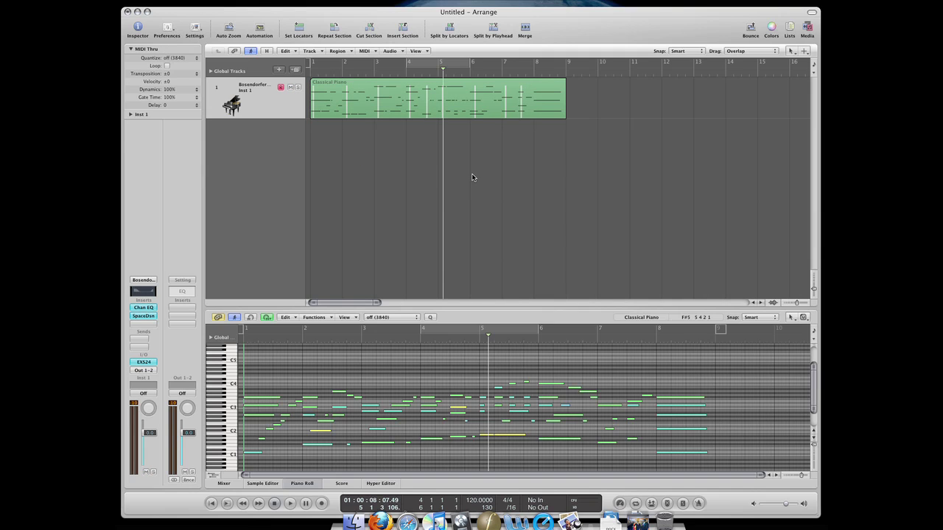
click(494, 113)
Step: Open the Classical Piano region in the Score Editor and play it from the start
key(n)
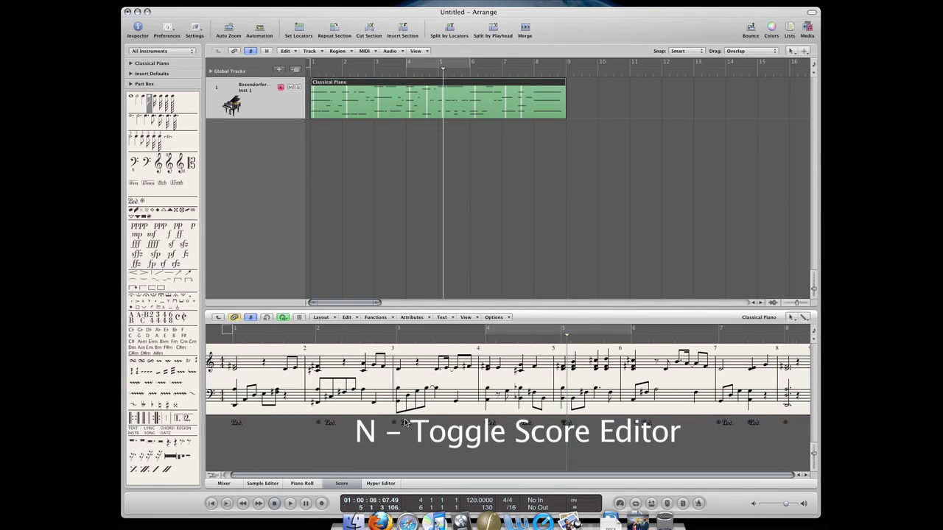
key(Return)
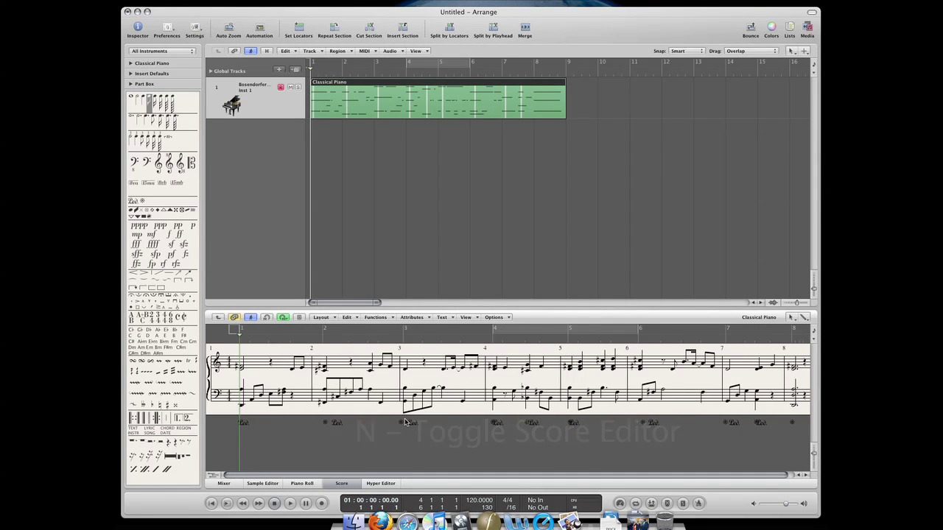
key(space)
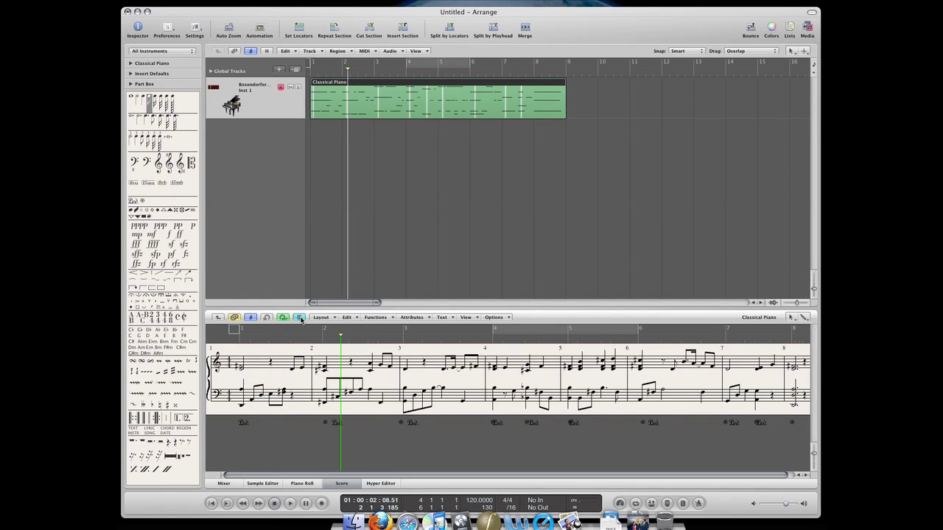
Step: Switch the score to page view, enlarge the score area, and play from bar 1
click(300, 318)
drag(355, 308, 371, 161)
key(Return)
key(space)
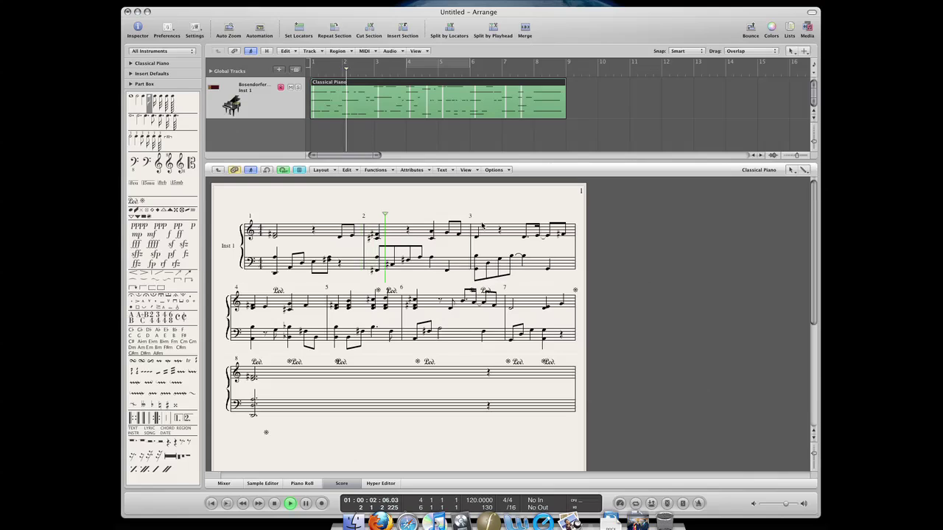
key(space)
Step: Turn the region's Inspector Quantize off (3840), then choose another quantize value
click(442, 115)
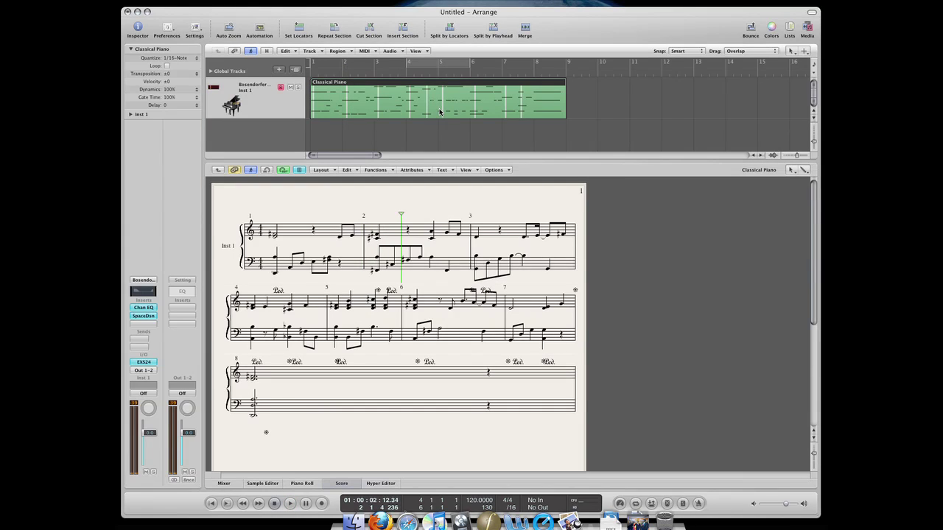
click(190, 59)
click(187, 103)
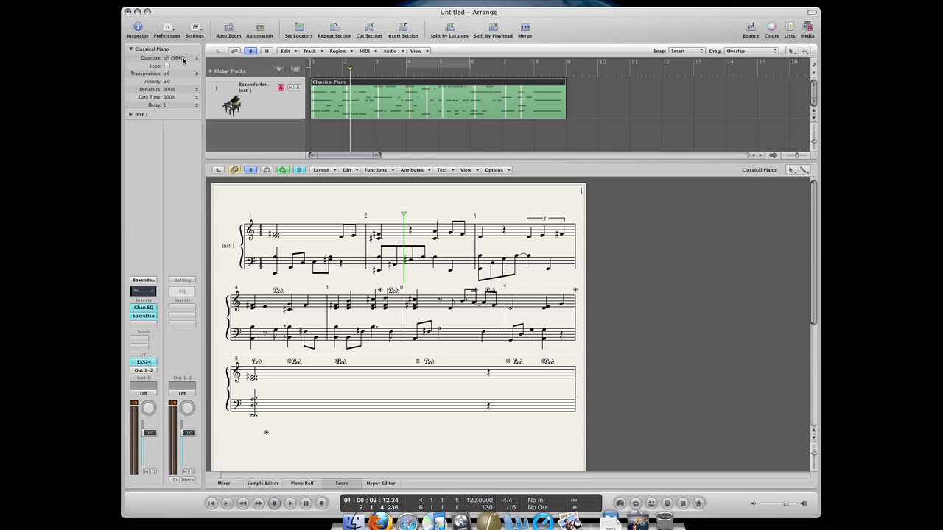
click(183, 59)
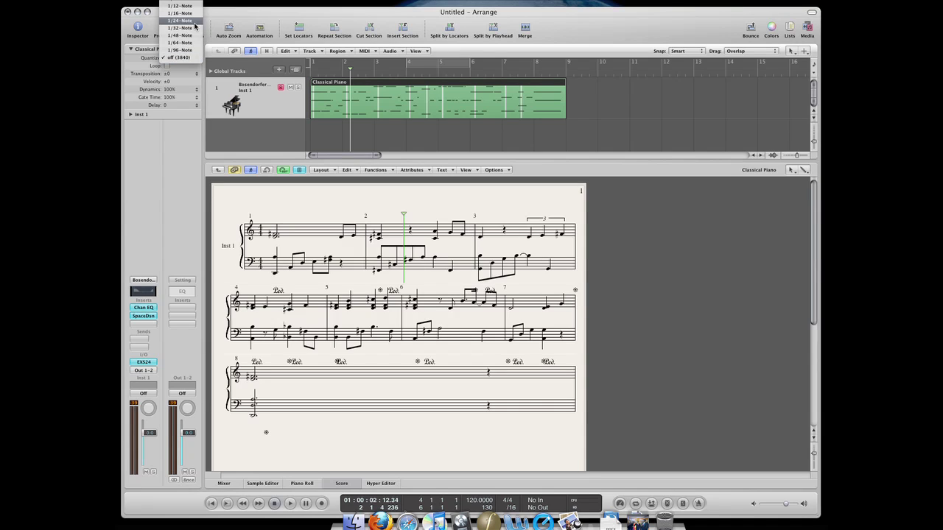
click(283, 133)
click(387, 196)
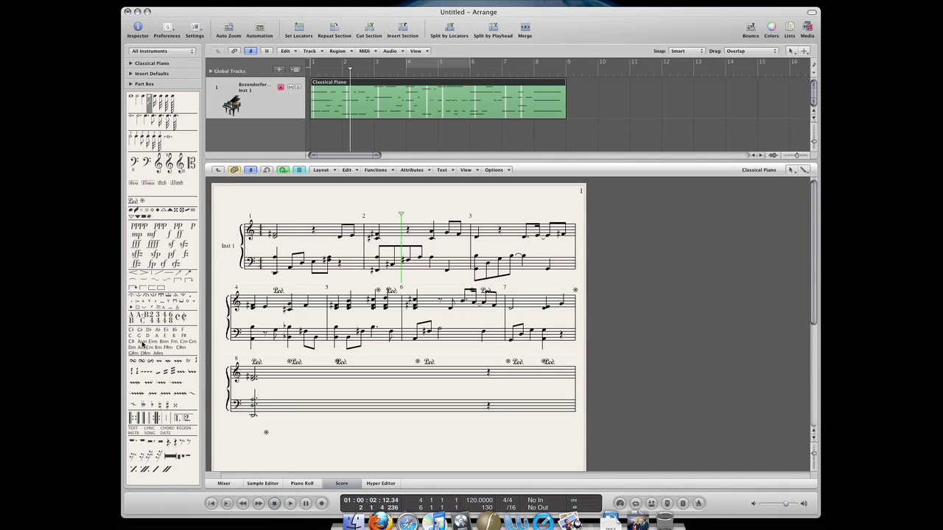
Step: Insert a D major key signature into the score and reposition the first Ped. marking
drag(148, 336, 246, 246)
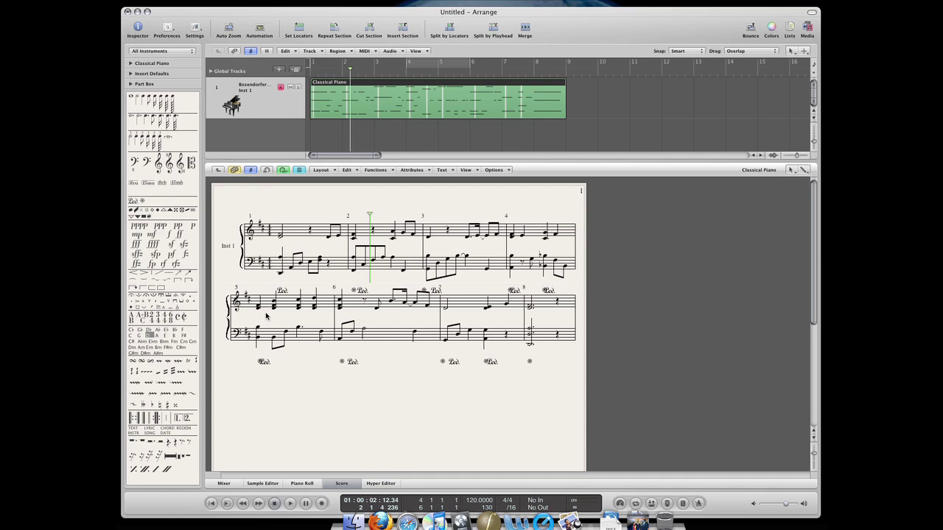
key(Return)
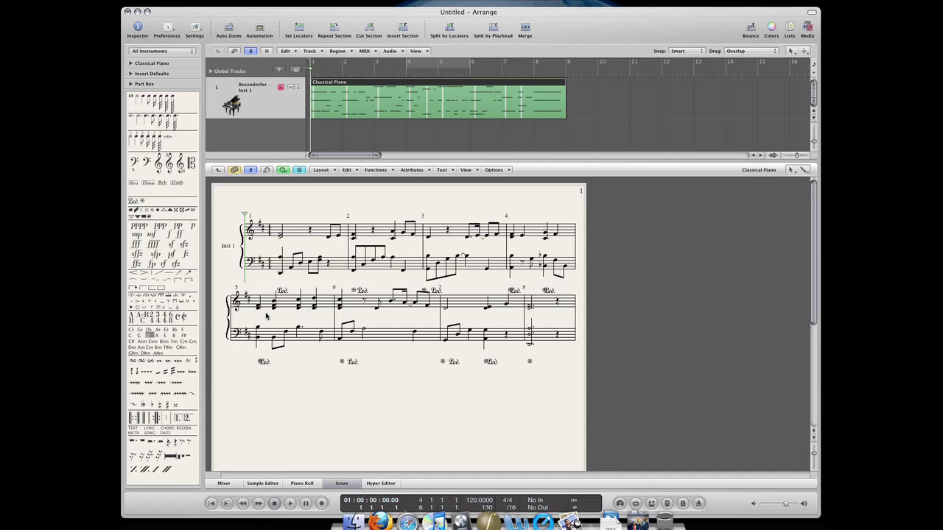
click(267, 365)
mouse_move(263, 361)
mouse_down()
mouse_move(277, 371)
mouse_move(264, 365)
mouse_up()
click(278, 379)
Step: Play back the score with the new key signature
key(space)
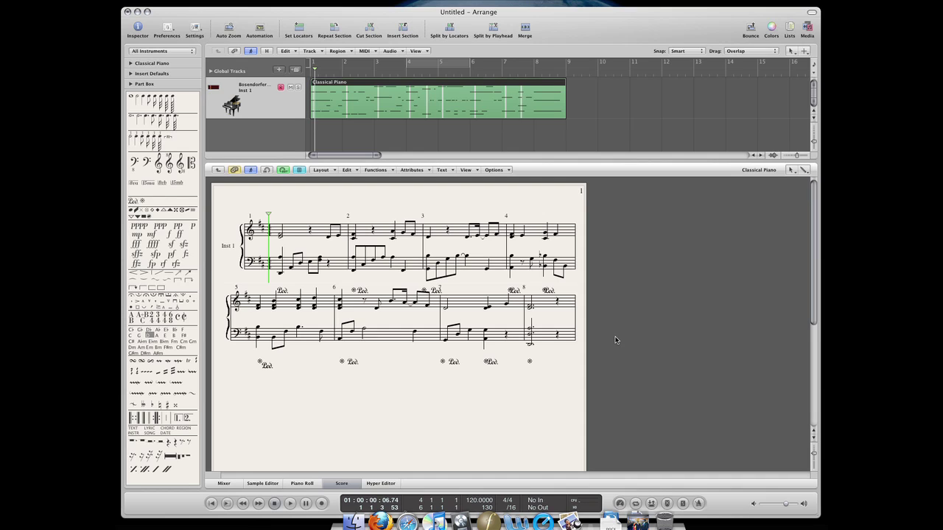
key(space)
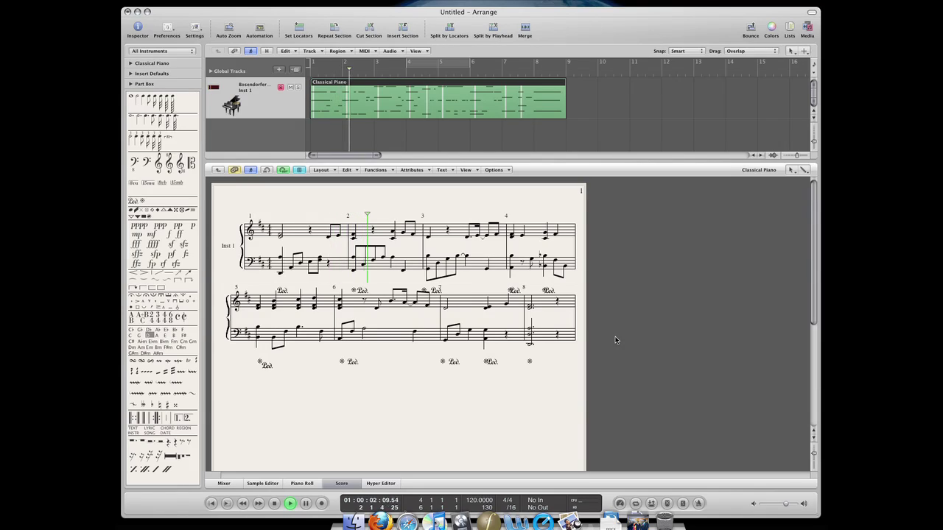
key(space)
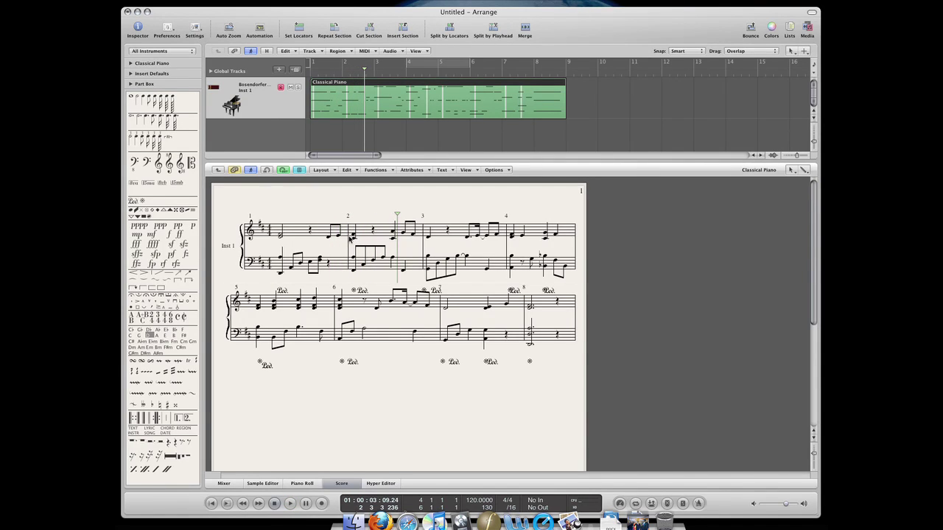
Step: Raise a bar-1 note 11 semitones in the Piano Roll and drag the treble note to G#3
key(p)
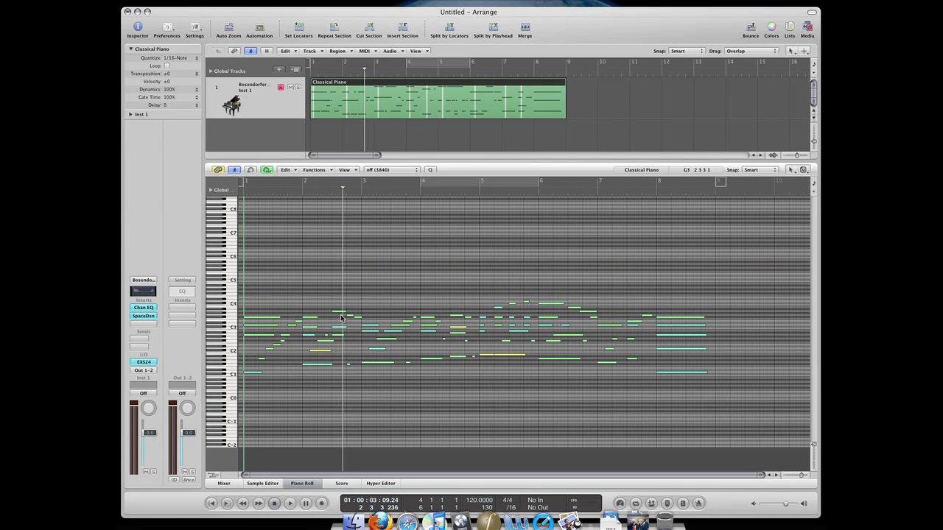
mouse_move(338, 317)
mouse_down()
mouse_move(330, 287)
mouse_move(340, 311)
mouse_up()
key(n)
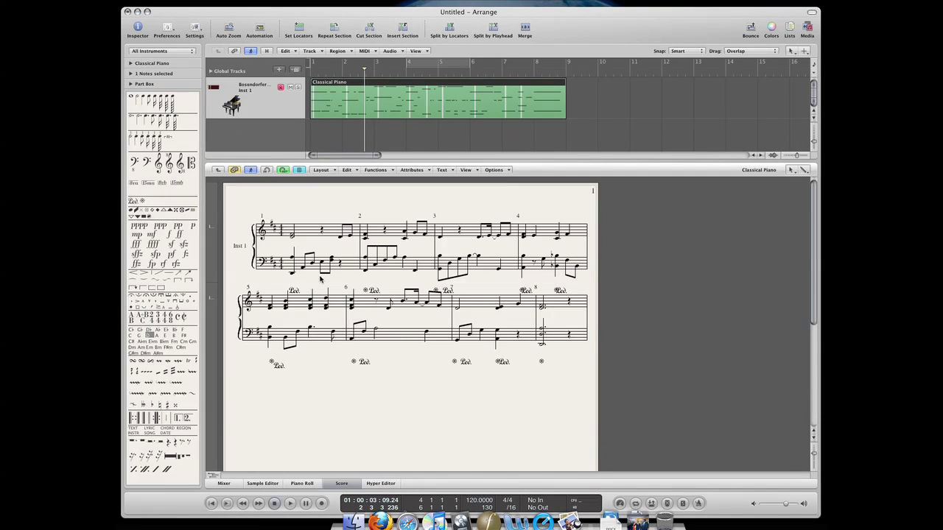
drag(338, 238, 403, 280)
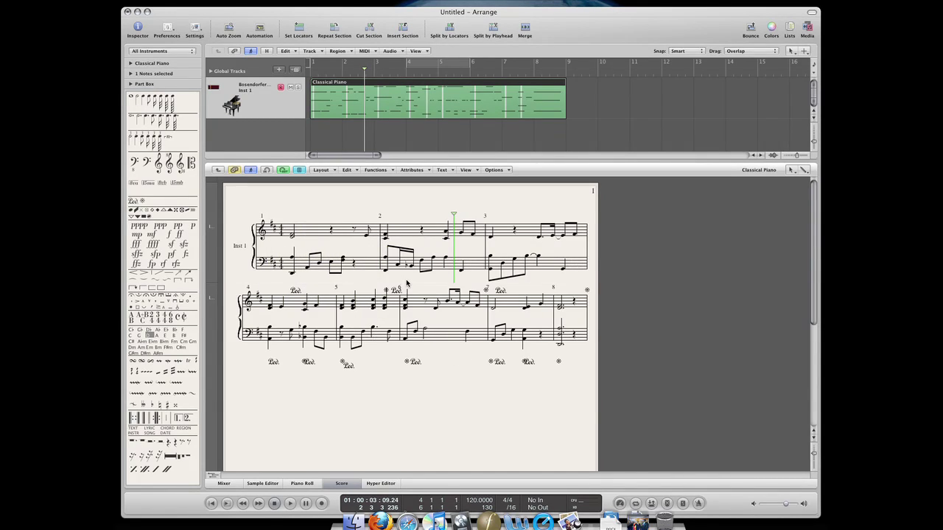